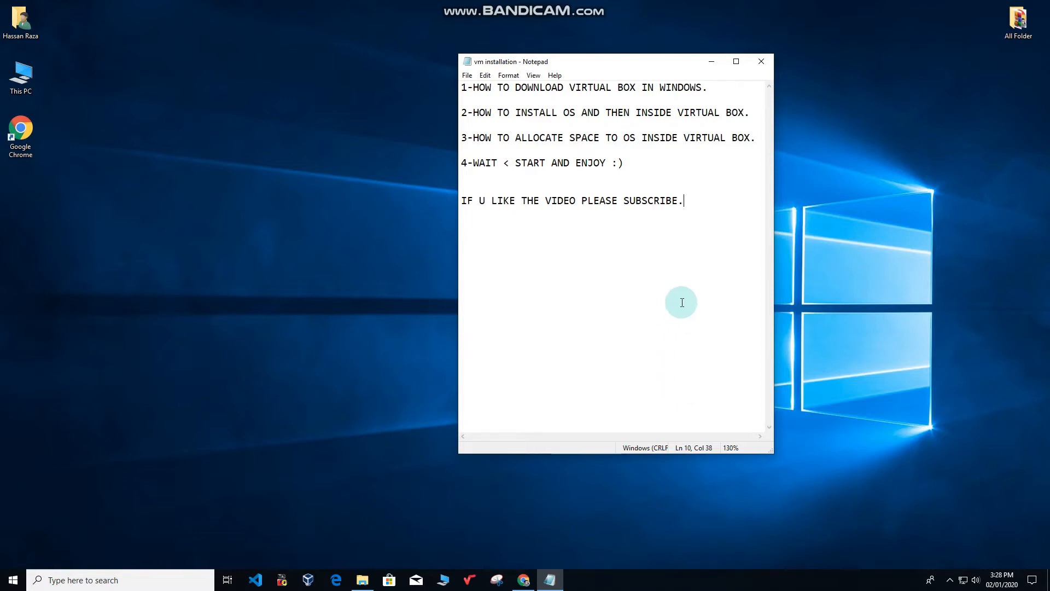
Bring Chrome back and search for 'virtual box install'.
{"action": "left_click", "coordinate": [711, 61]}
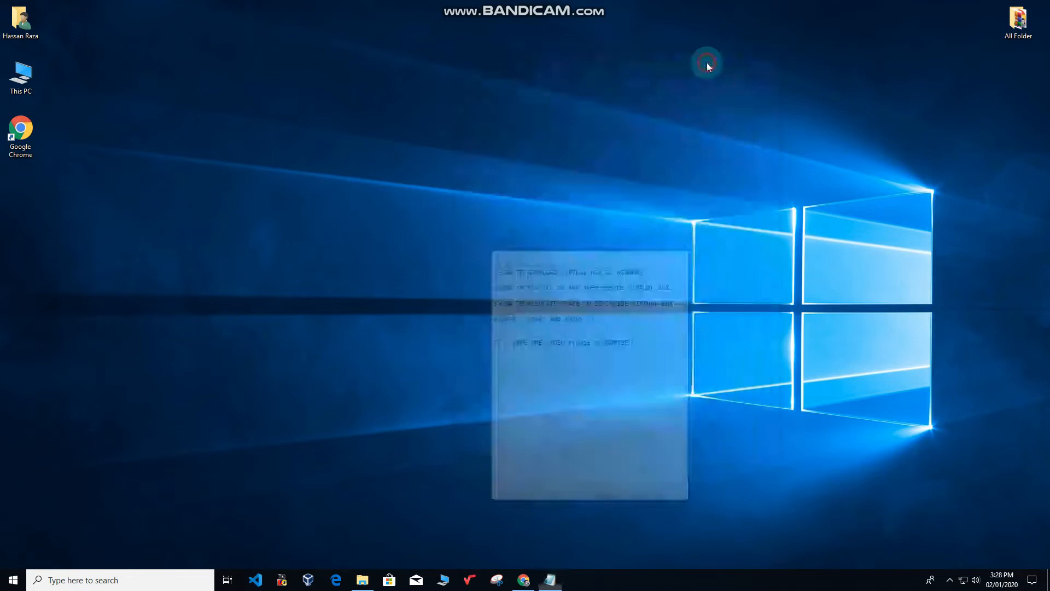
{"action": "left_click", "coordinate": [522, 581]}
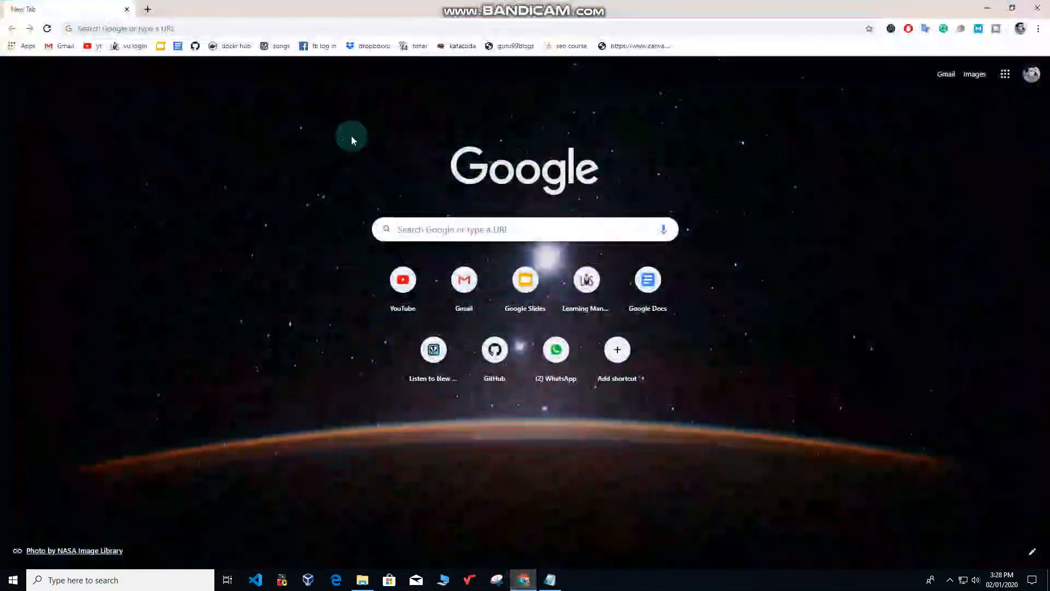
{"action": "left_click", "coordinate": [139, 28]}
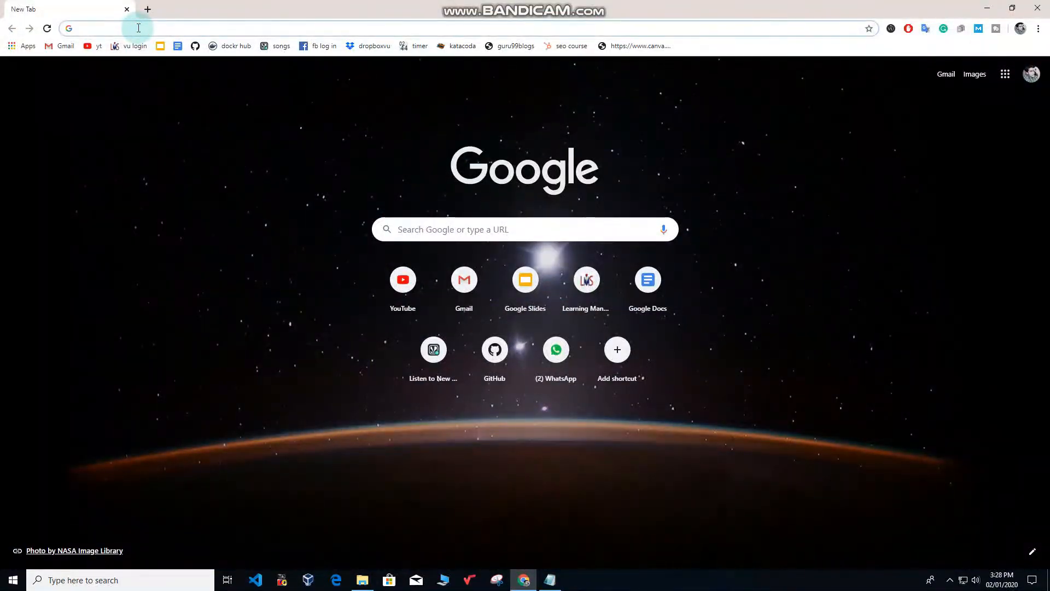
{"action": "type", "text": "virtua"}
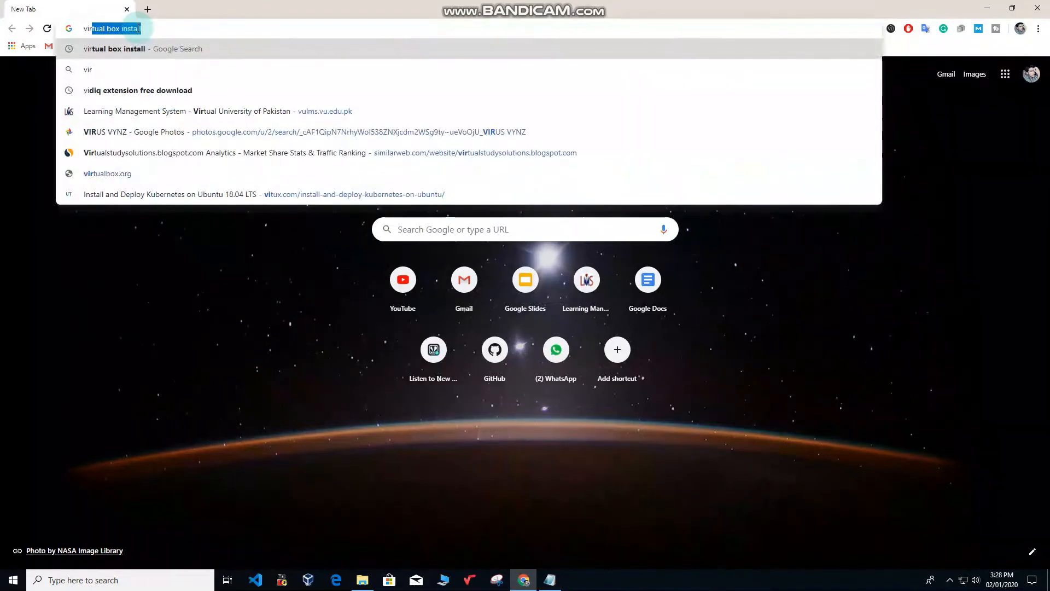
{"action": "type", "text": "l"}
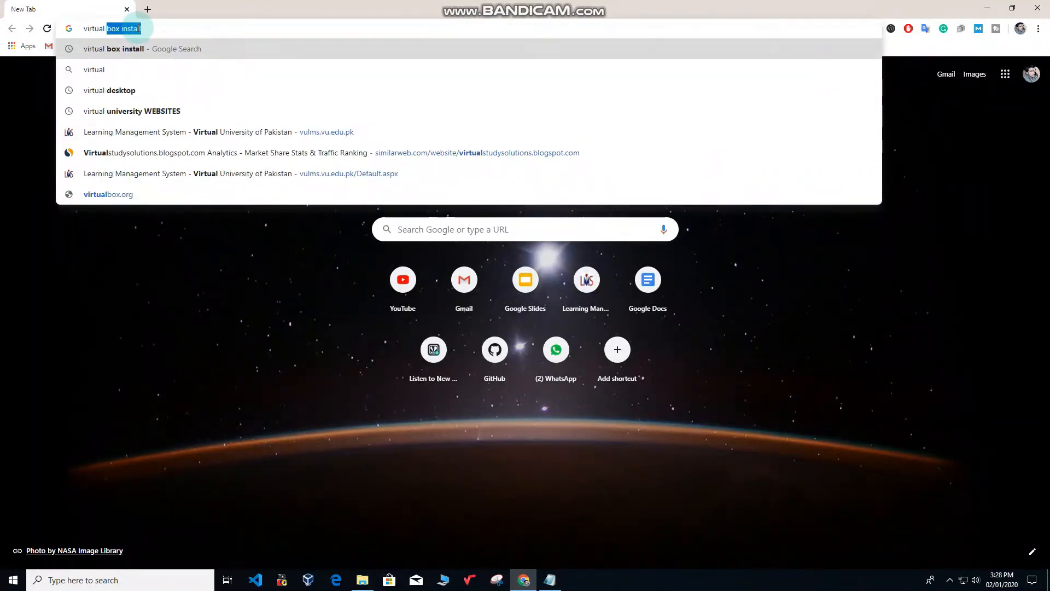
{"action": "left_click", "coordinate": [117, 54]}
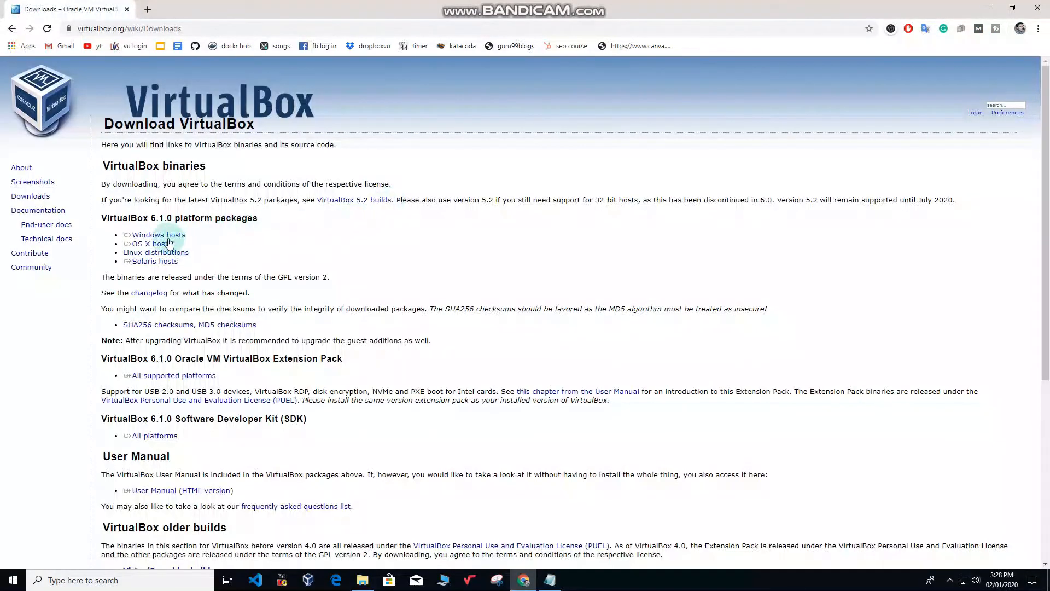
Start the VirtualBox 6.1.0 Windows hosts installer download, pause it, and hide the downloads bar.
{"action": "left_click", "coordinate": [148, 236]}
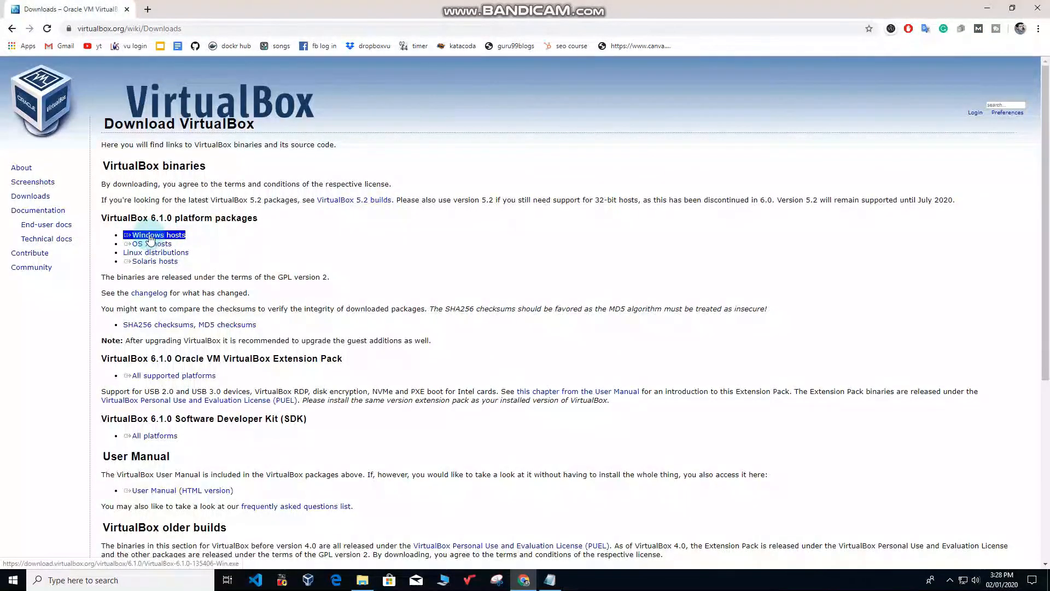
{"action": "left_click", "coordinate": [183, 241]}
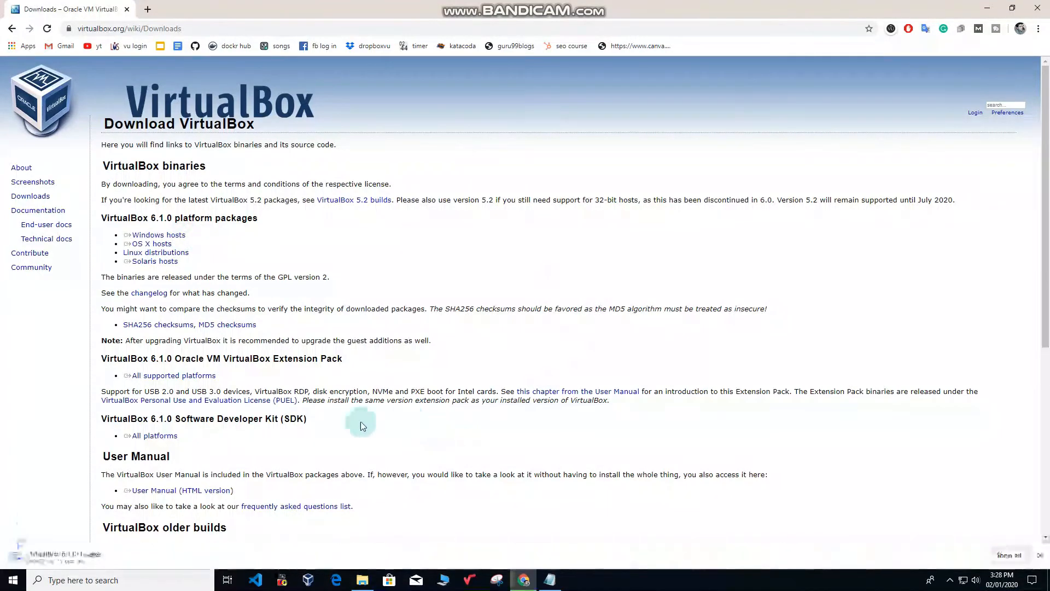
{"action": "left_click", "coordinate": [118, 552]}
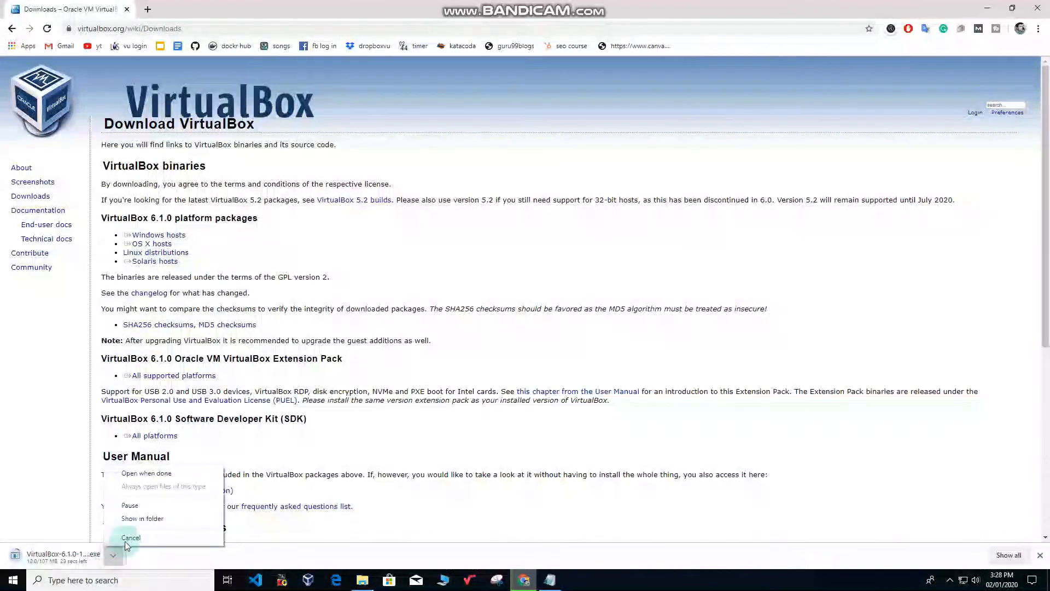
{"action": "left_click", "coordinate": [136, 507]}
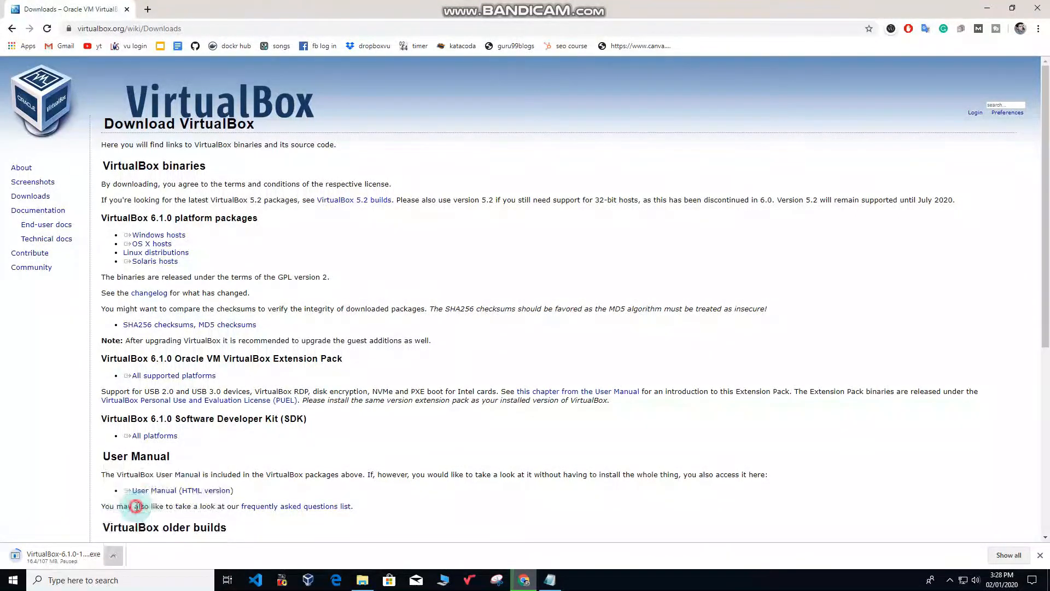
{"action": "left_click", "coordinate": [1041, 554]}
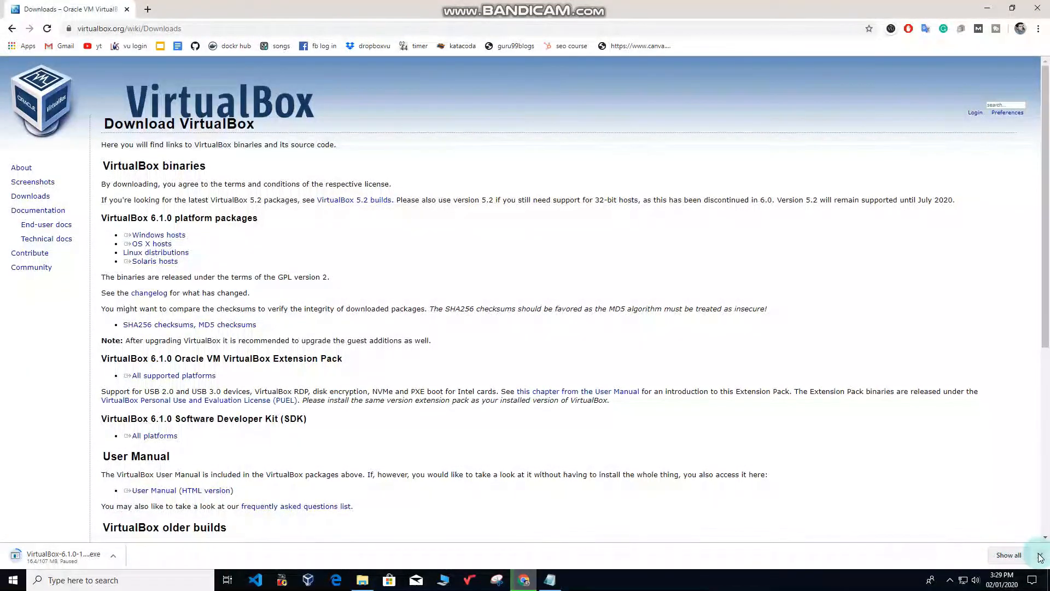
{"action": "left_click", "coordinate": [146, 9]}
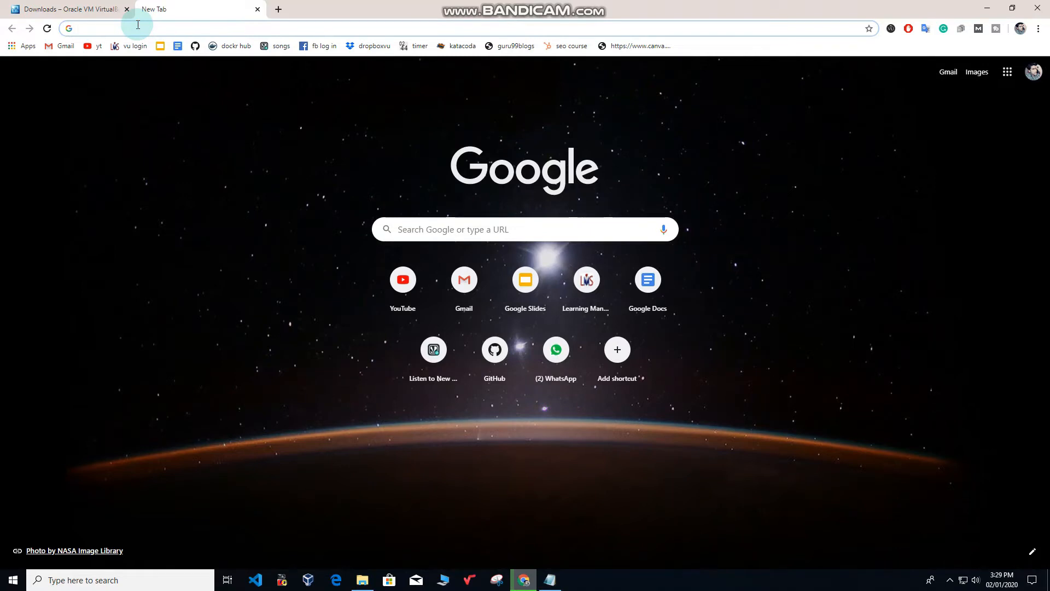
Search Google for 'install ubuntu 18.04' and scroll through the results.
{"action": "left_click", "coordinate": [138, 25]}
{"action": "type", "text": "install"}
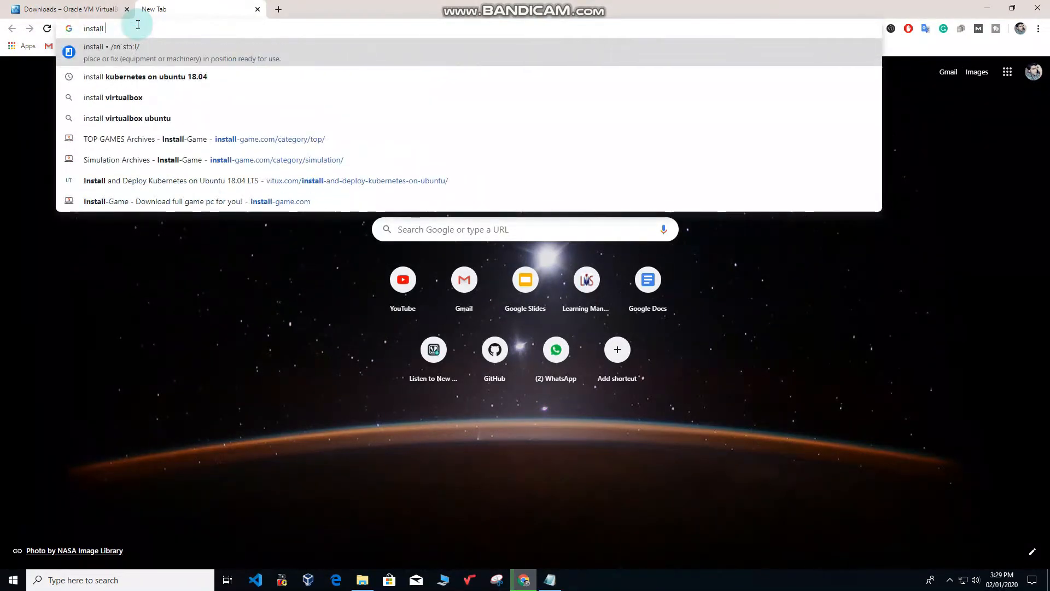
{"action": "type", "text": " o"}
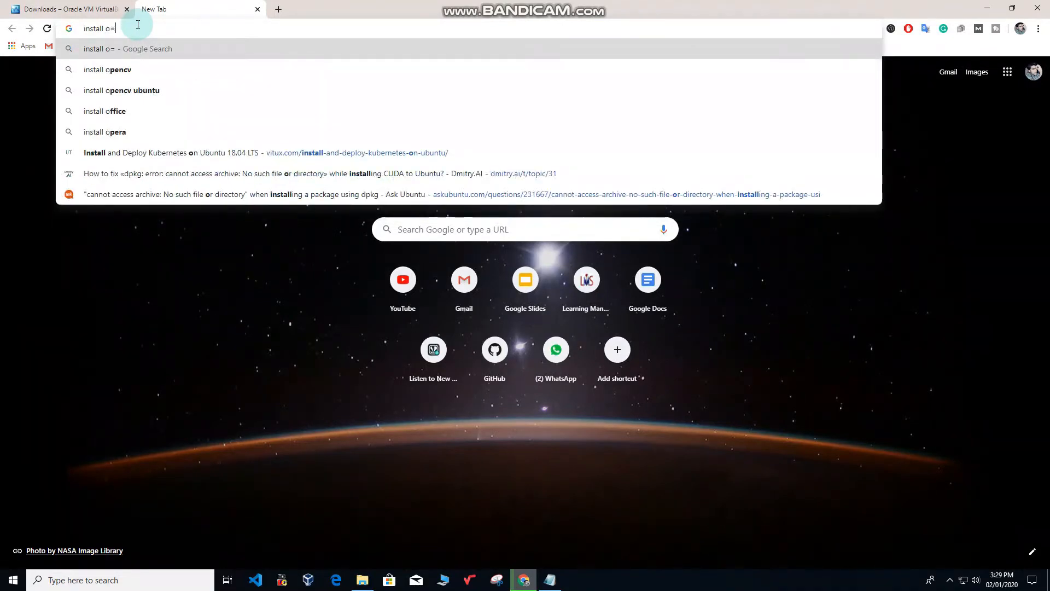
{"action": "key", "text": "BackSpace"}
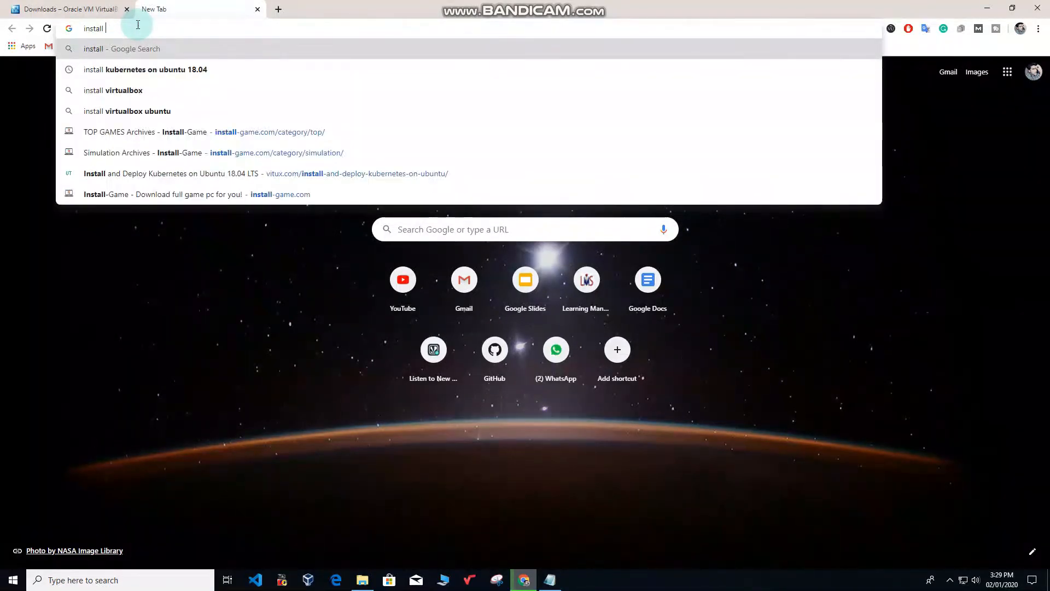
{"action": "type", "text": "ubuntu"}
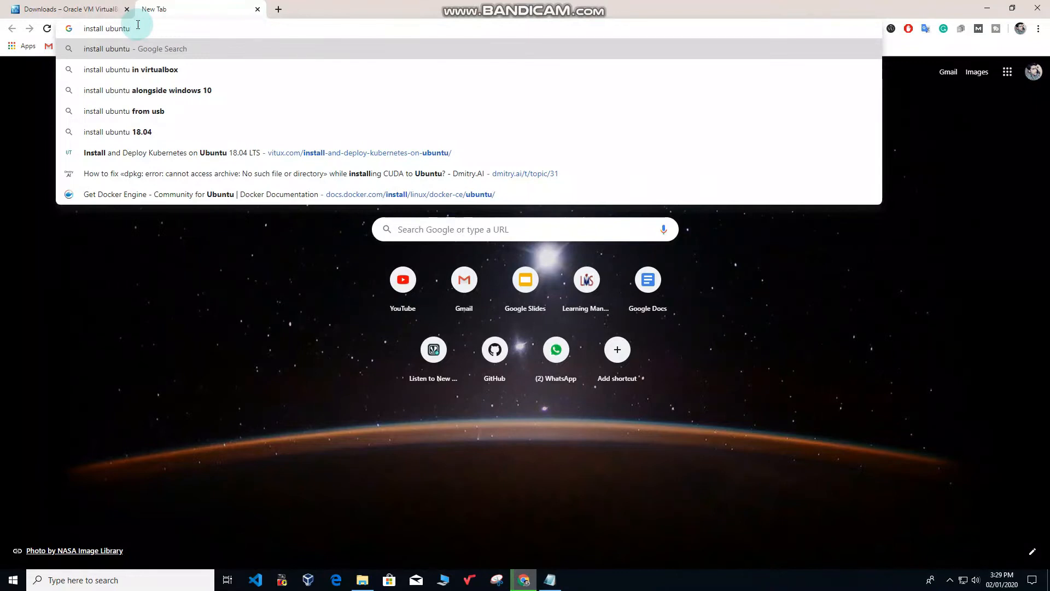
{"action": "left_click", "coordinate": [141, 131]}
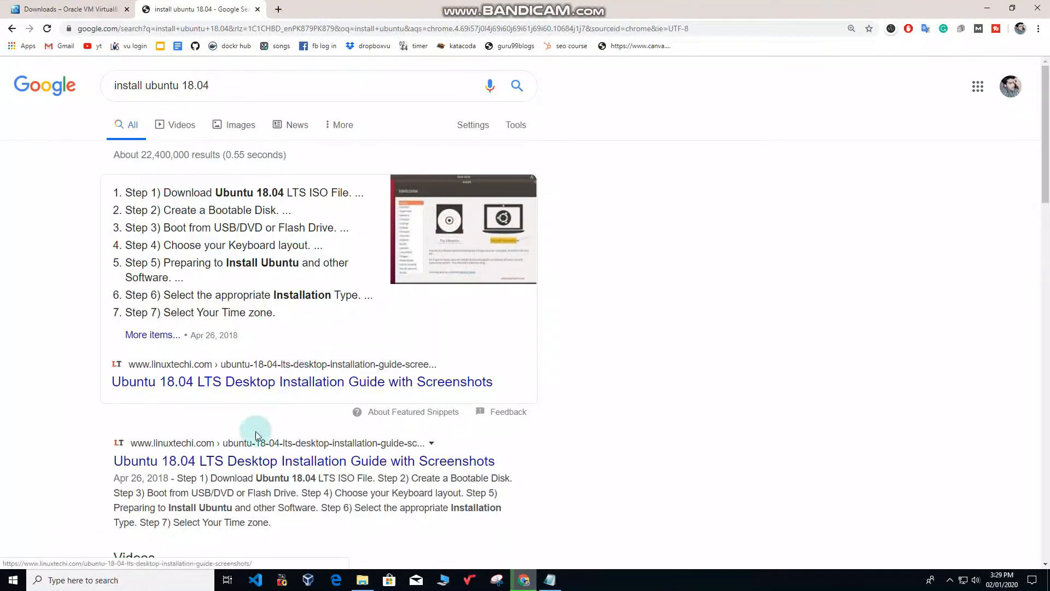
{"action": "scroll", "coordinate": [199, 312], "scroll_direction": "down", "scroll_amount": 3}
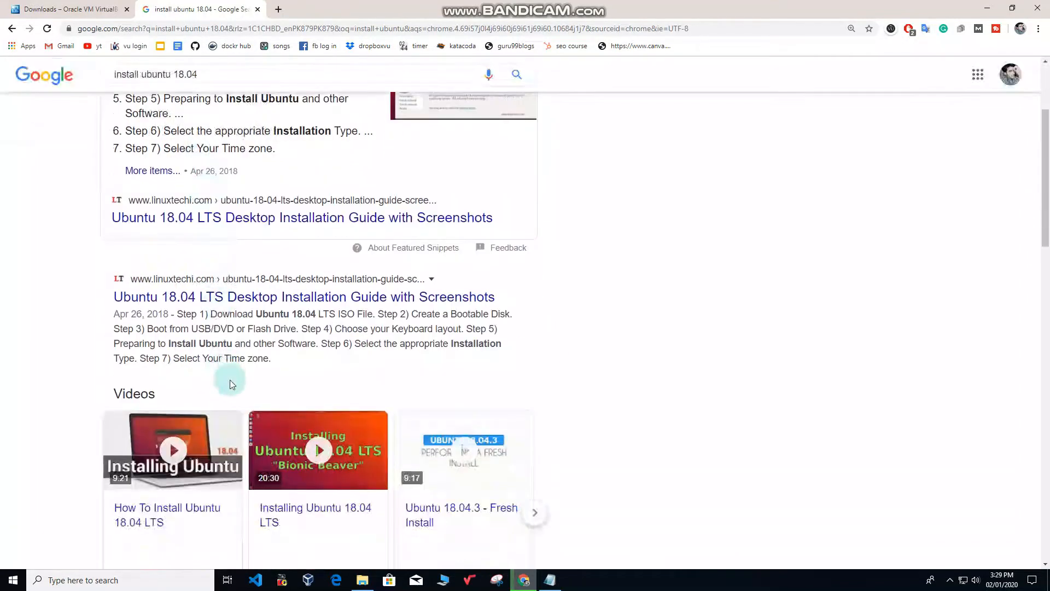
{"action": "scroll", "coordinate": [229, 383], "scroll_direction": "down", "scroll_amount": 3}
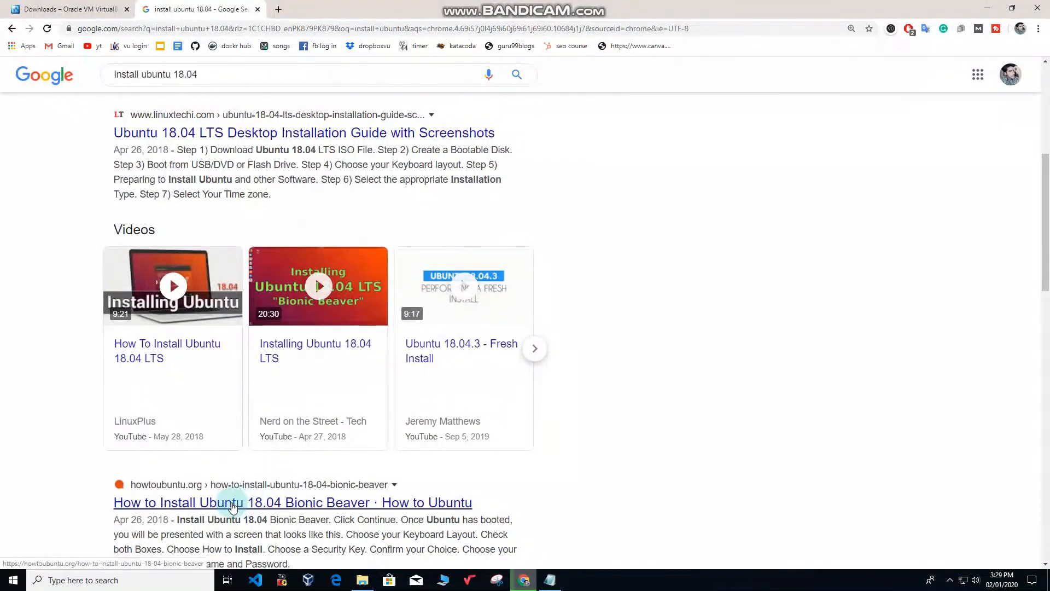
{"action": "scroll", "coordinate": [234, 507], "scroll_direction": "down", "scroll_amount": 3}
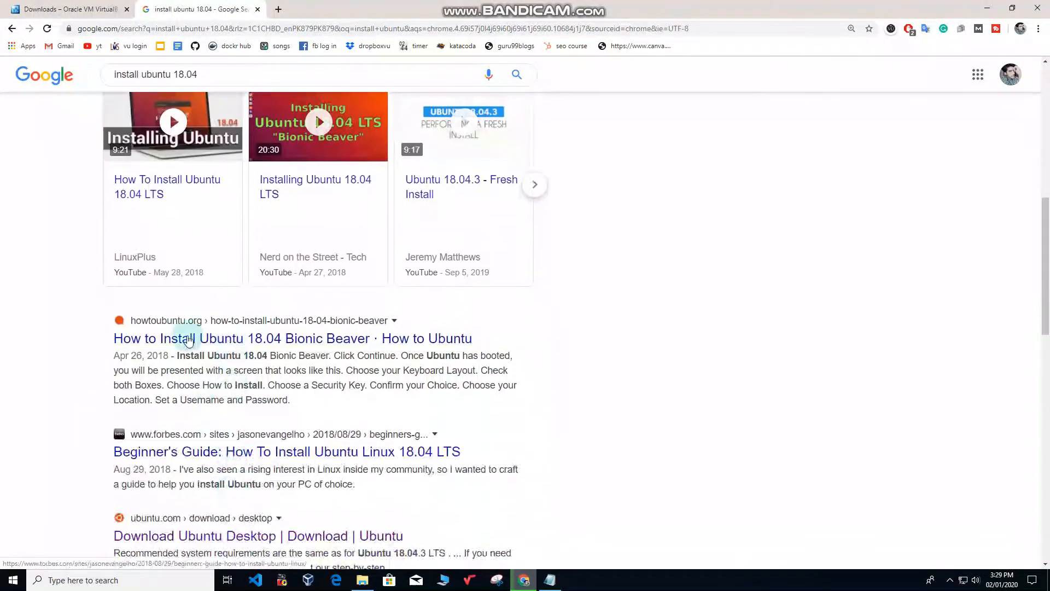
Search 'ubuntu iso 18.04' and open the official 'Download Ubuntu Desktop' result.
{"action": "left_click", "coordinate": [222, 74]}
{"action": "type", "text": "ubuntu"}
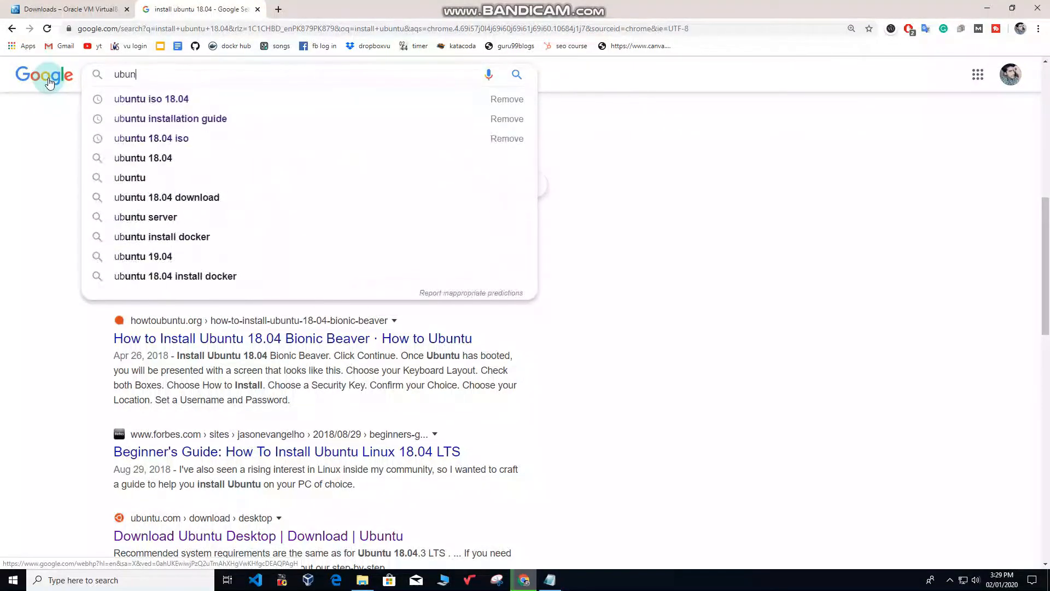
{"action": "left_click", "coordinate": [169, 99]}
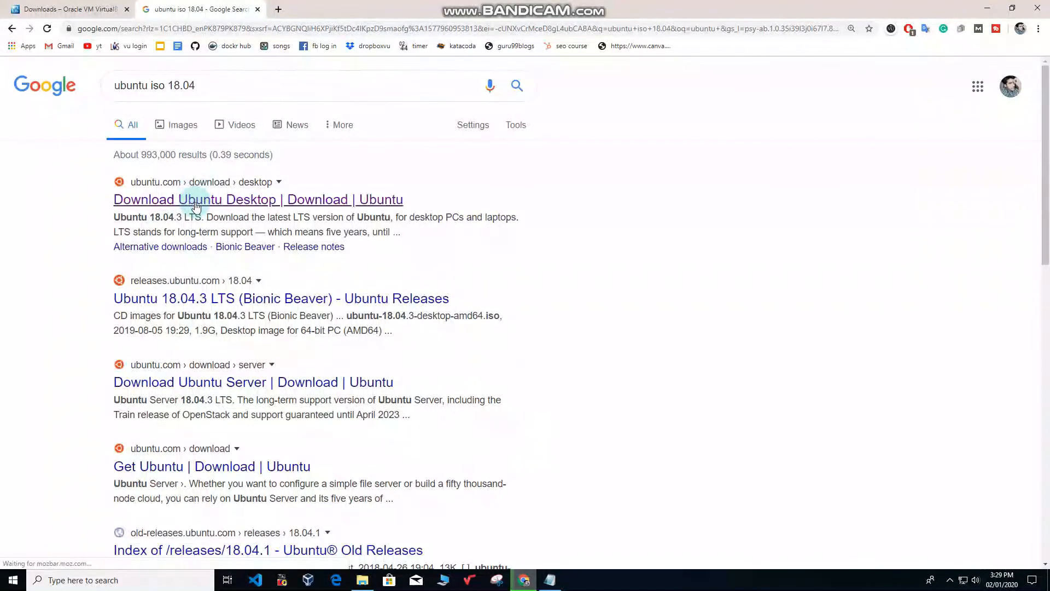
{"action": "left_click", "coordinate": [135, 203]}
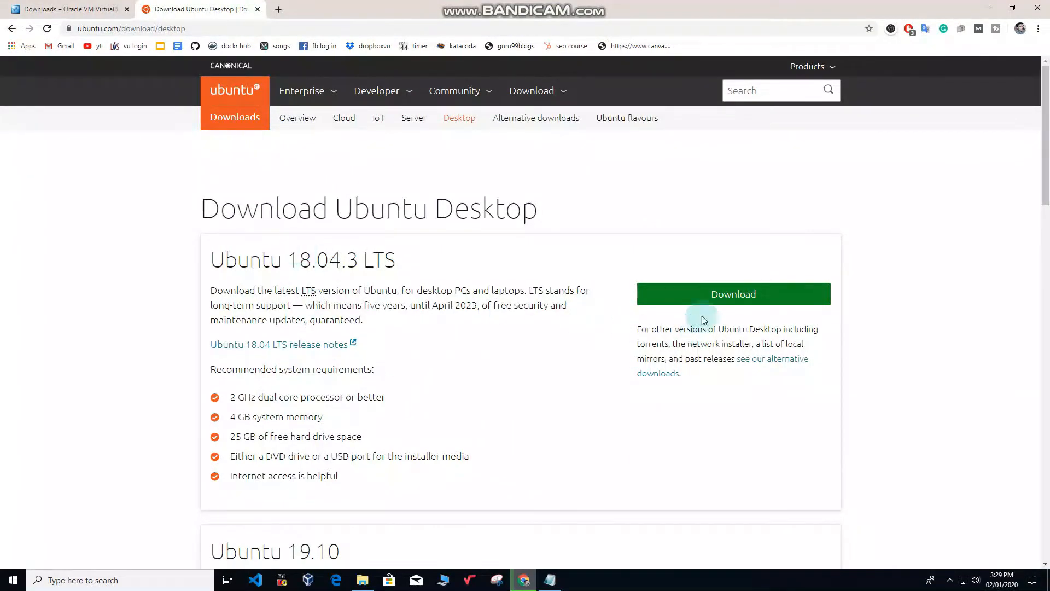
Download the Ubuntu 18.04.3 LTS desktop ISO, pause it, and dismiss the downloads bar.
{"action": "left_click", "coordinate": [733, 297]}
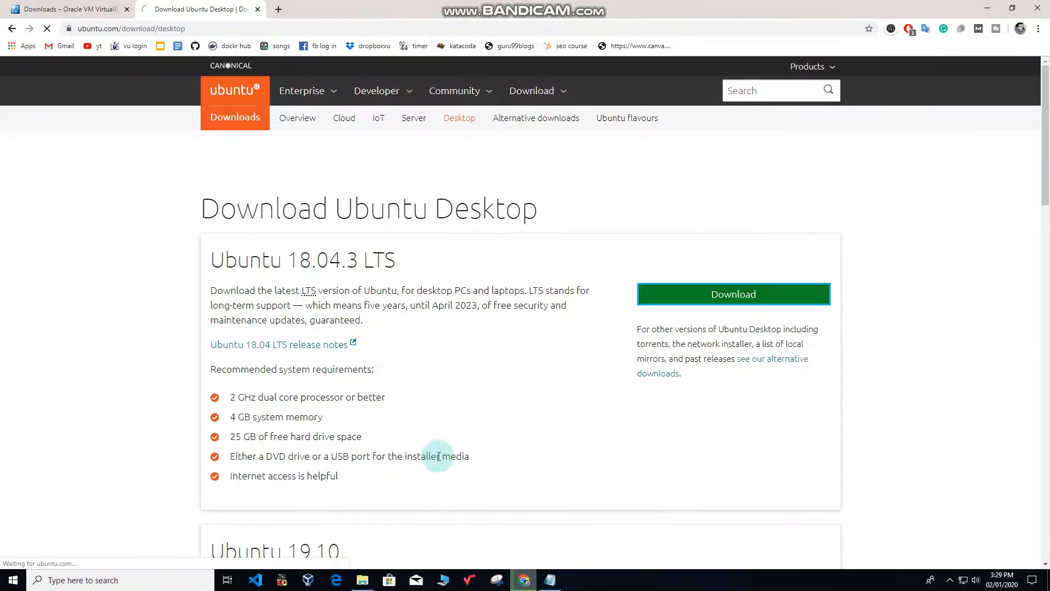
{"action": "scroll", "coordinate": [378, 462], "scroll_direction": "down", "scroll_amount": 2}
{"action": "scroll", "coordinate": [355, 411], "scroll_direction": "down", "scroll_amount": 3}
{"action": "scroll", "coordinate": [359, 418], "scroll_direction": "up", "scroll_amount": 3}
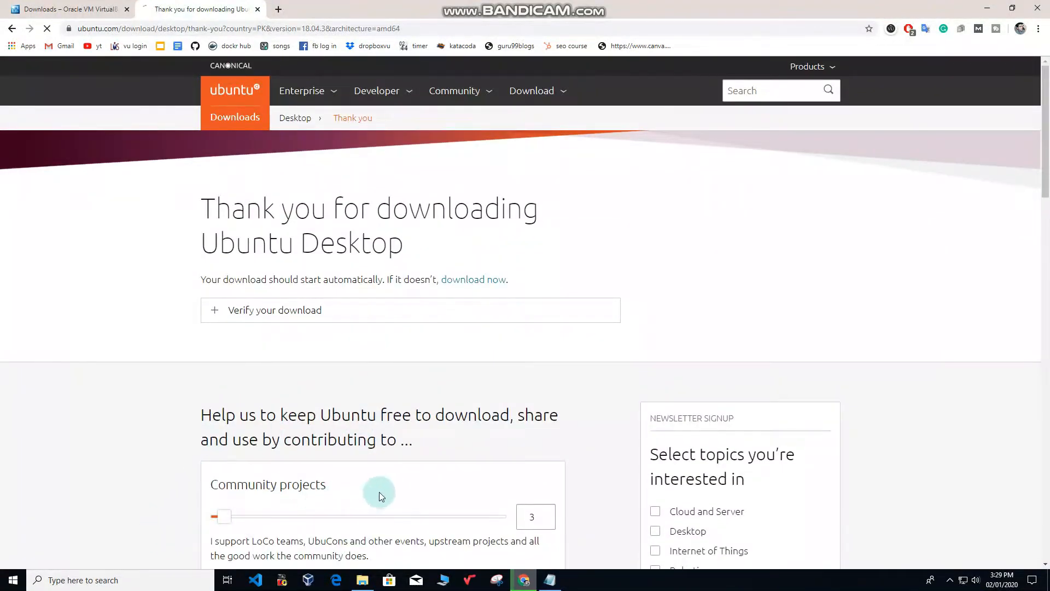
{"action": "scroll", "coordinate": [379, 491], "scroll_direction": "down", "scroll_amount": 1}
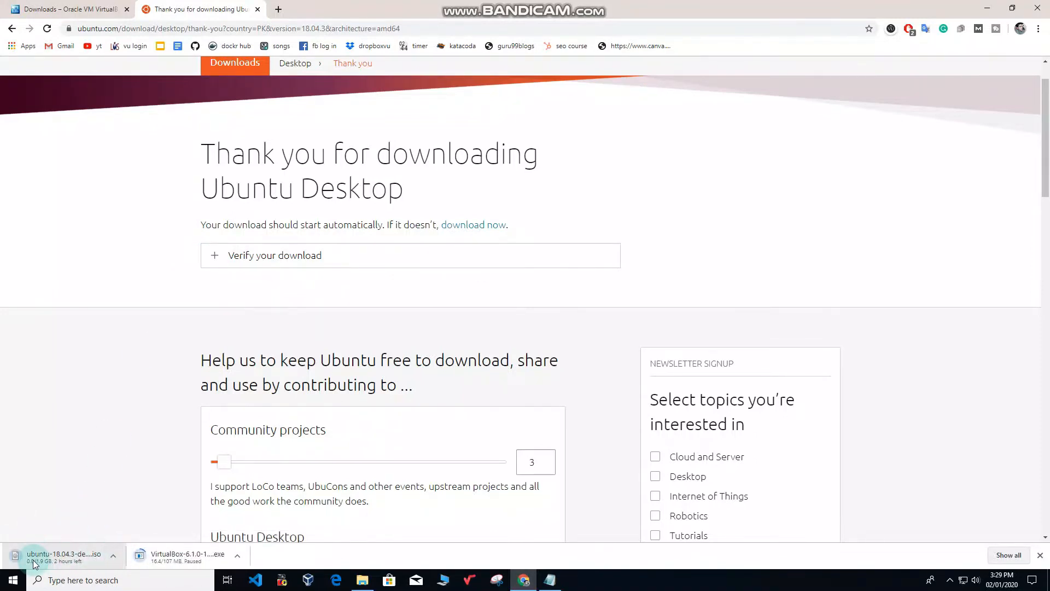
{"action": "left_click", "coordinate": [113, 556]}
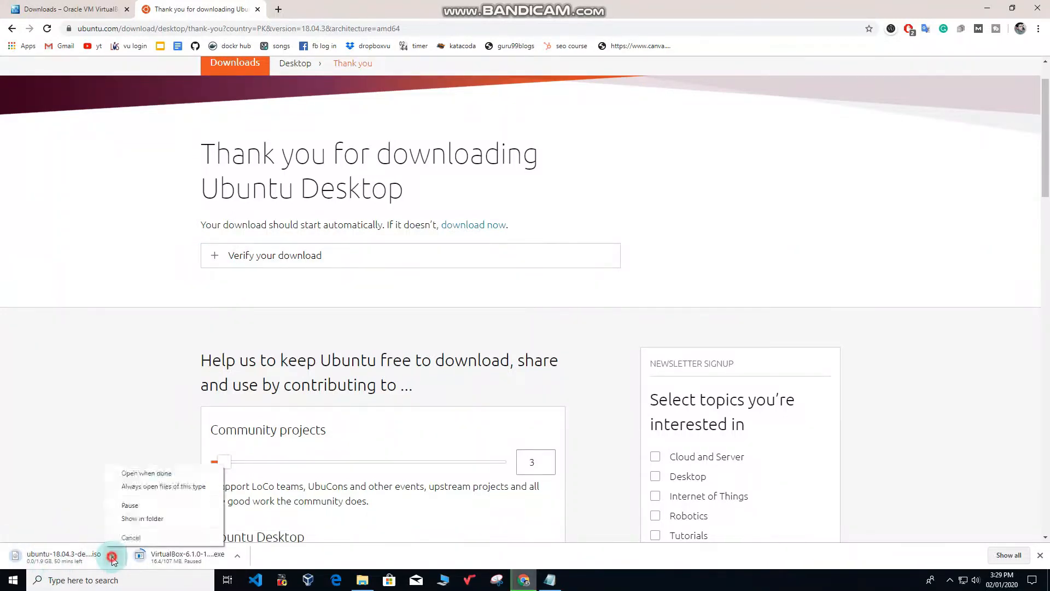
{"action": "left_click", "coordinate": [132, 506]}
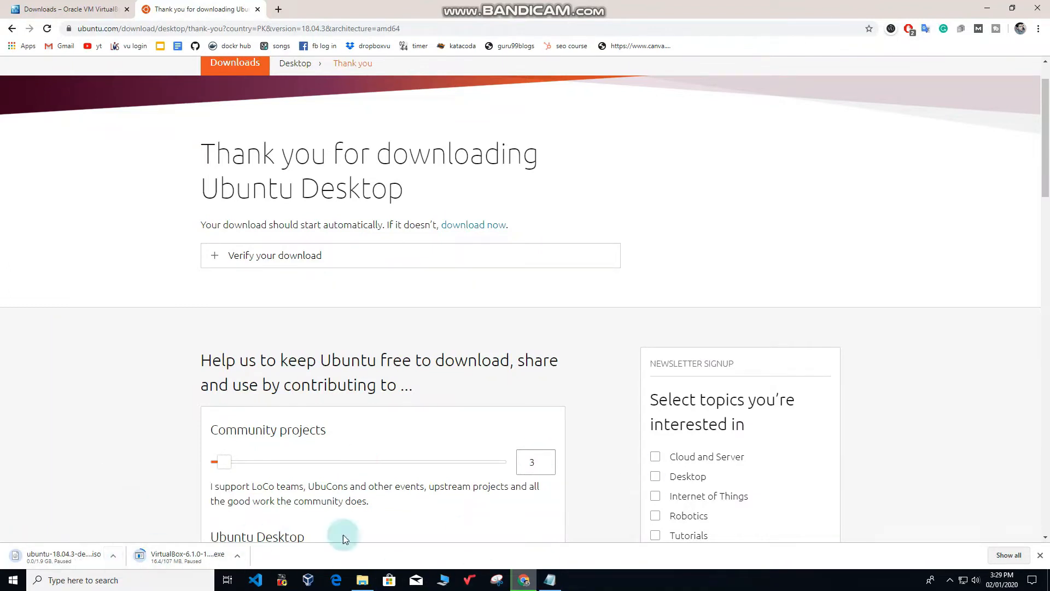
{"action": "left_click", "coordinate": [1040, 555]}
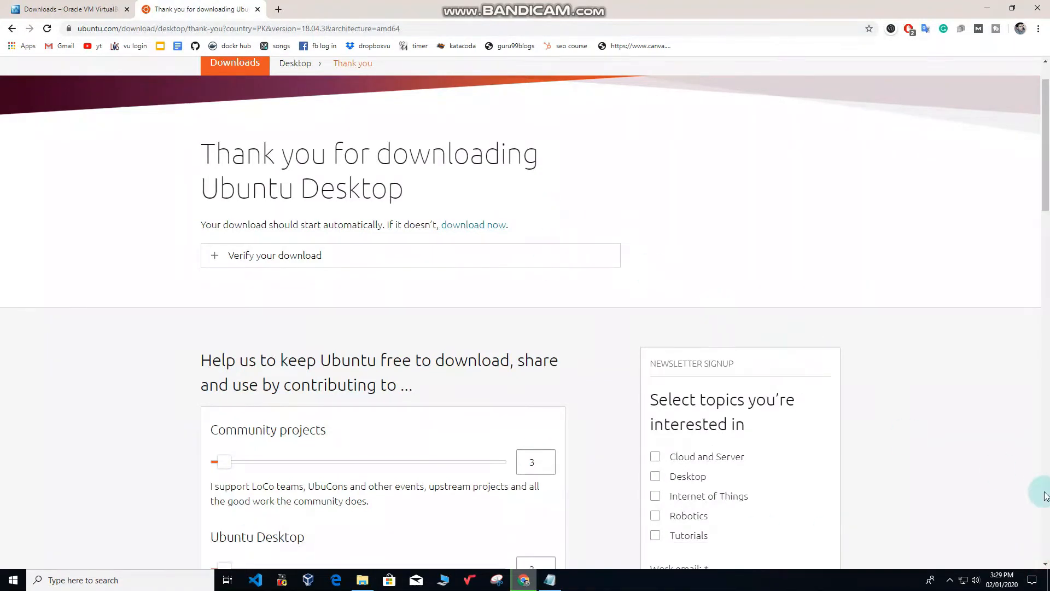
{"action": "left_click", "coordinate": [987, 7]}
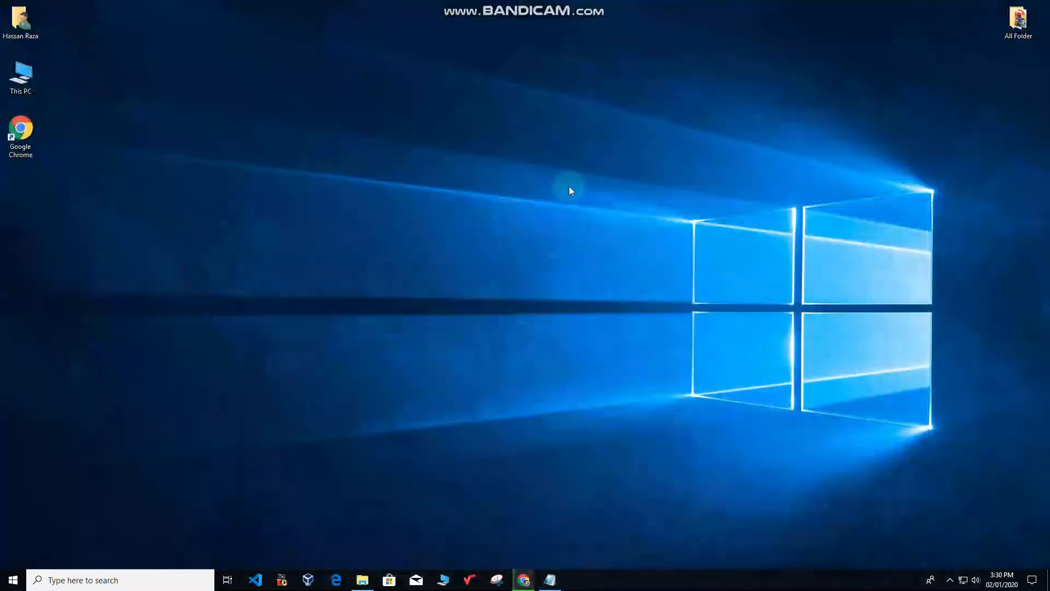
{"action": "left_click", "coordinate": [550, 579]}
{"action": "left_click_drag", "start_coordinate": [473, 87], "coordinate": [719, 64]}
{"action": "left_click_drag", "start_coordinate": [480, 113], "coordinate": [745, 112]}
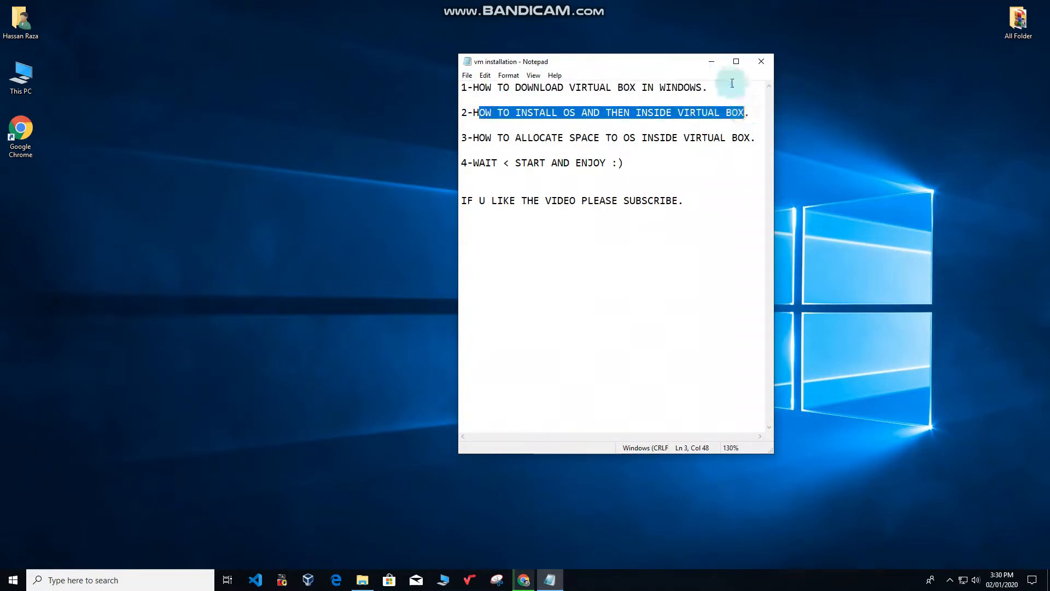
{"action": "left_click", "coordinate": [712, 63]}
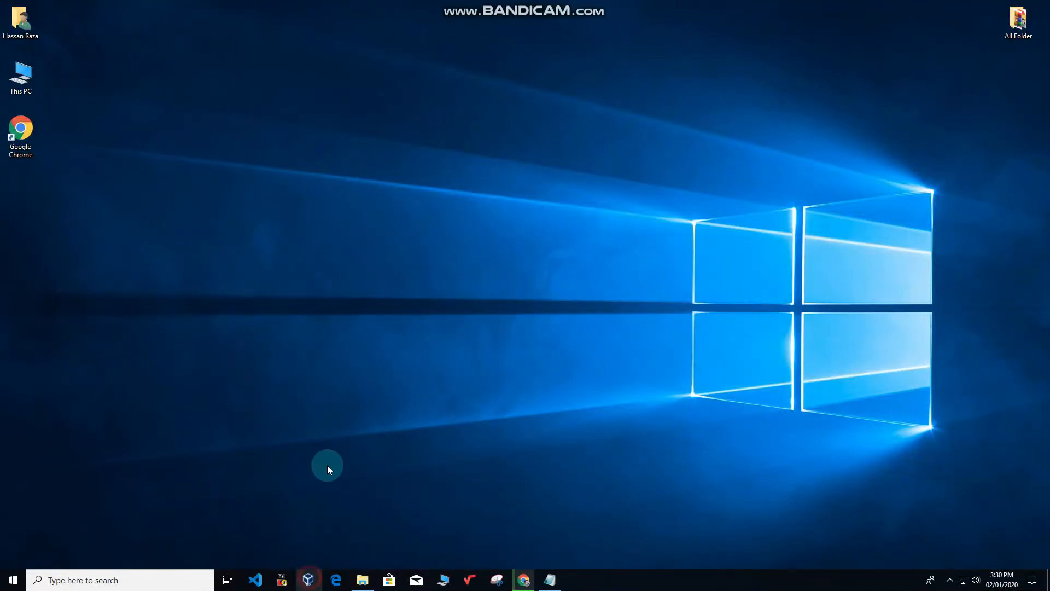
Create a VM named 'linux', type Linux, version Ubuntu (64-bit), with 4001 MB memory.
{"action": "left_click", "coordinate": [304, 581]}
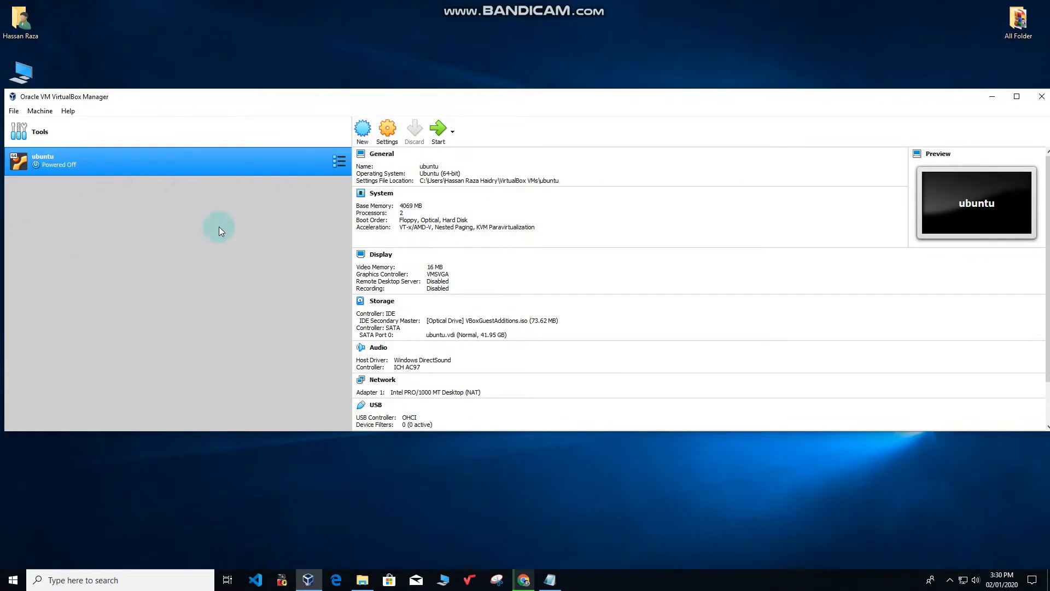
{"action": "left_click", "coordinate": [361, 132]}
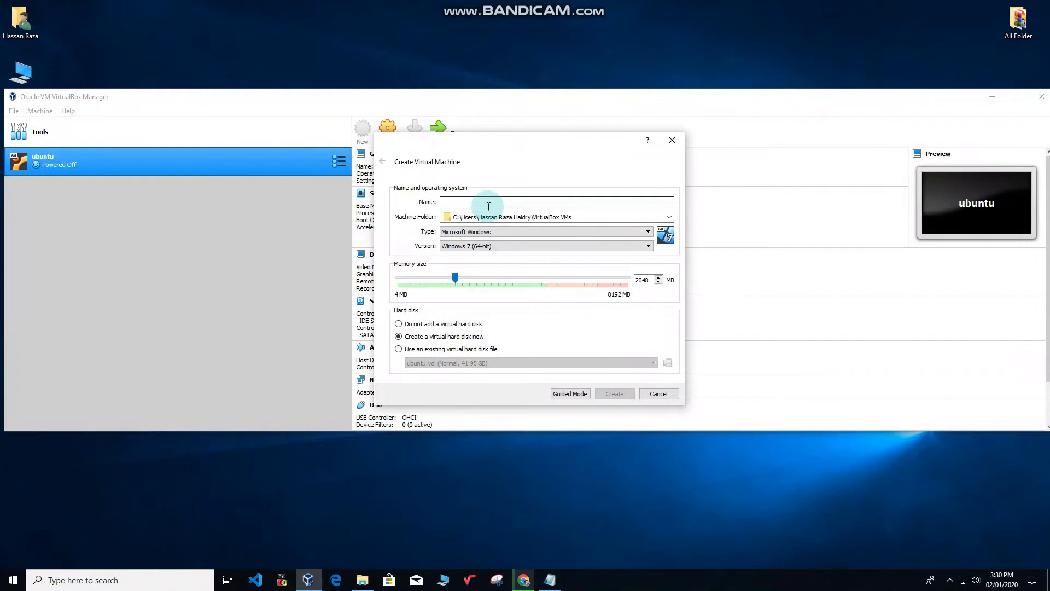
{"action": "type", "text": "linux"}
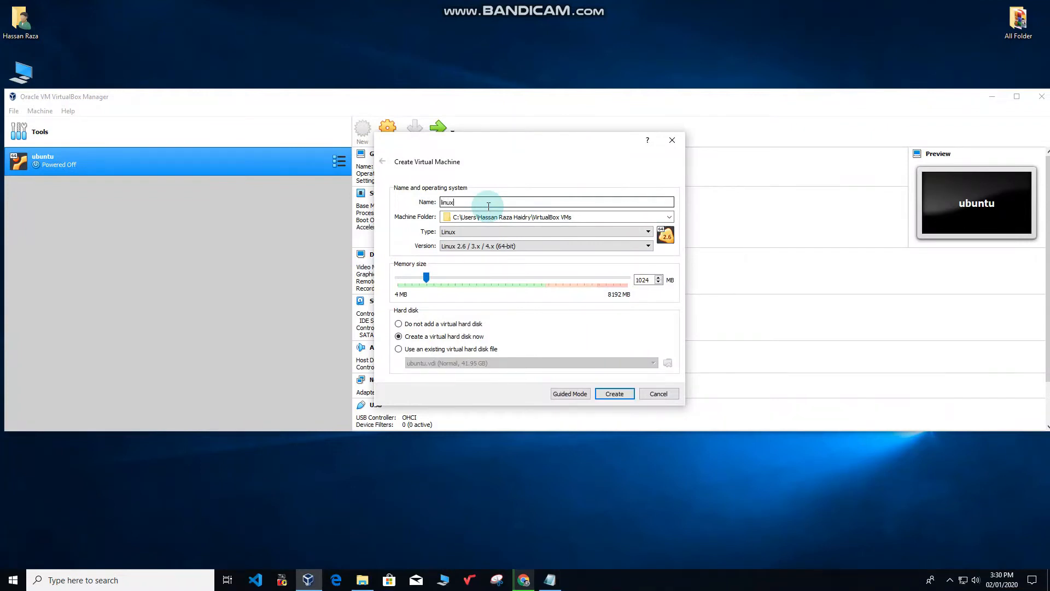
{"action": "left_click", "coordinate": [526, 231]}
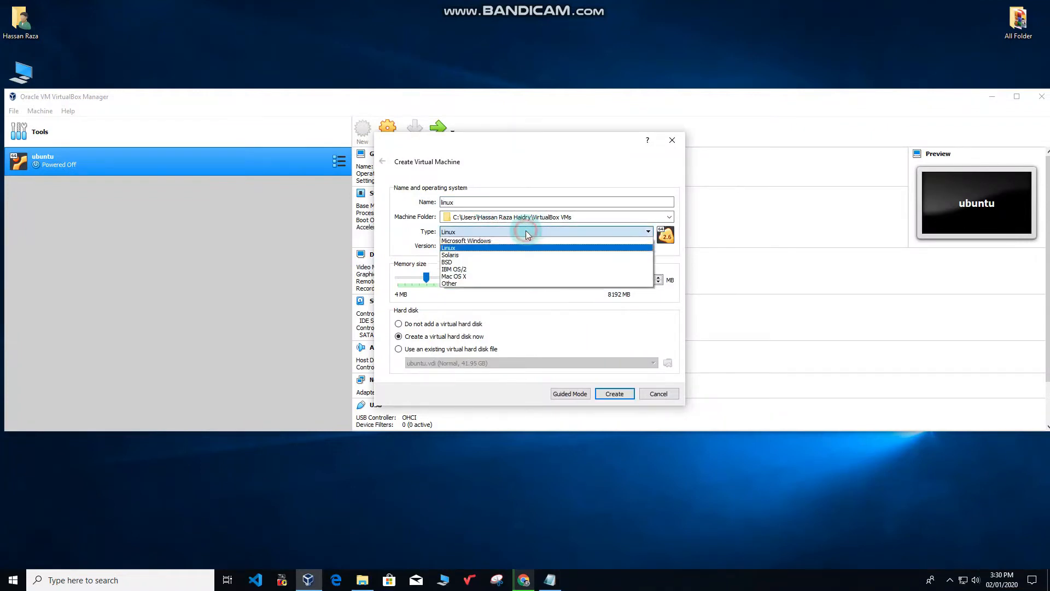
{"action": "left_click", "coordinate": [450, 249]}
{"action": "left_click", "coordinate": [465, 246]}
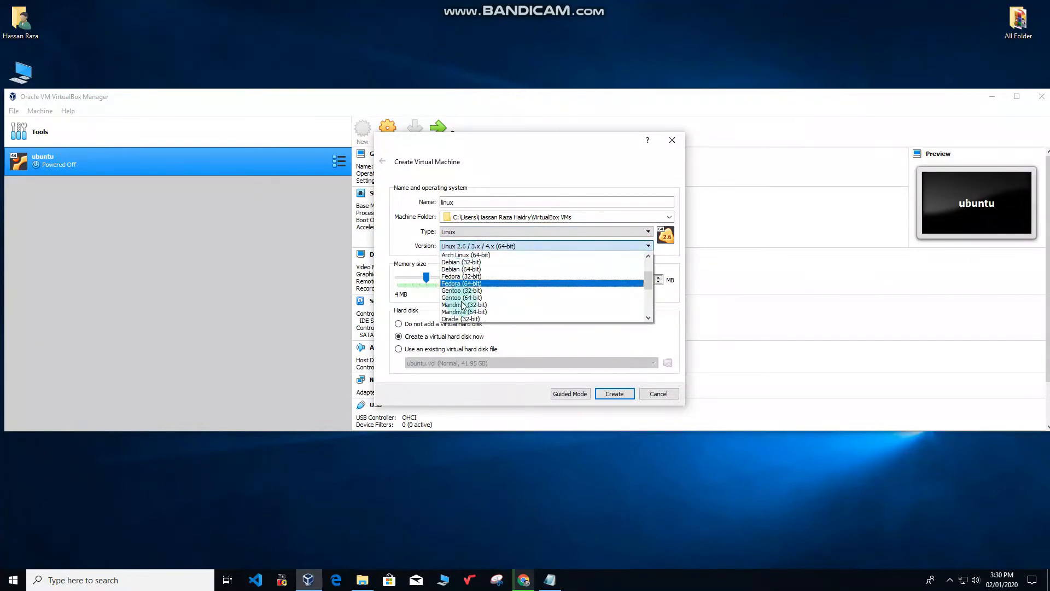
{"action": "scroll", "coordinate": [465, 316], "scroll_direction": "down", "scroll_amount": 3}
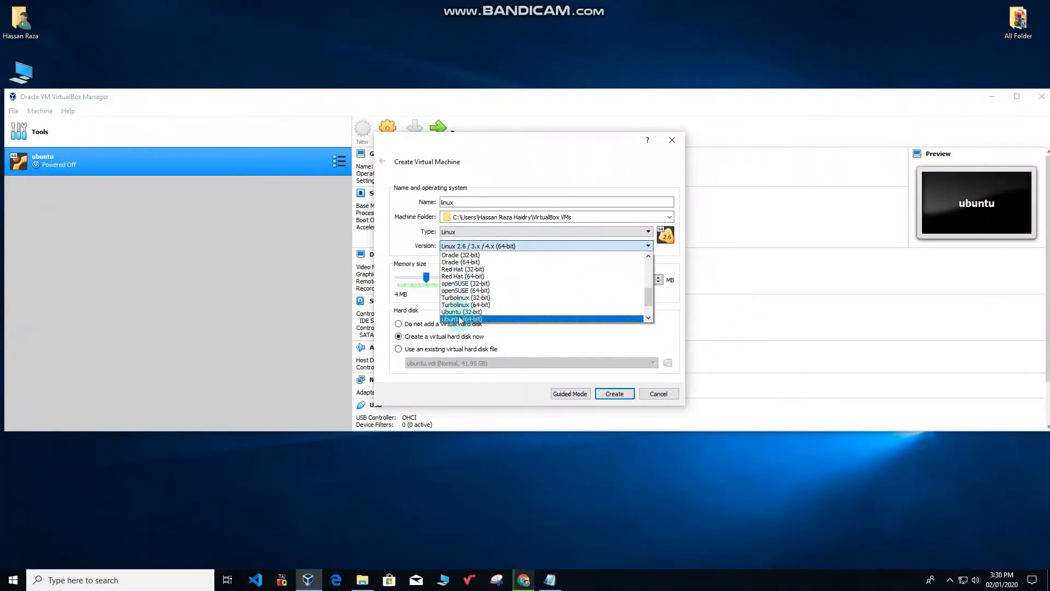
{"action": "left_click", "coordinate": [474, 319]}
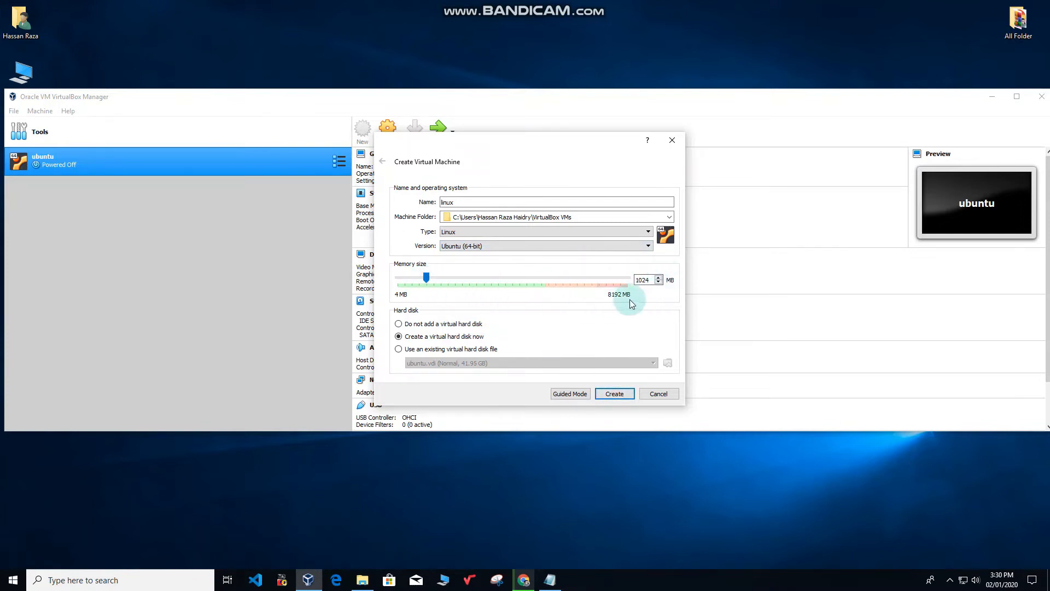
{"action": "left_click_drag", "start_coordinate": [426, 279], "coordinate": [510, 278]}
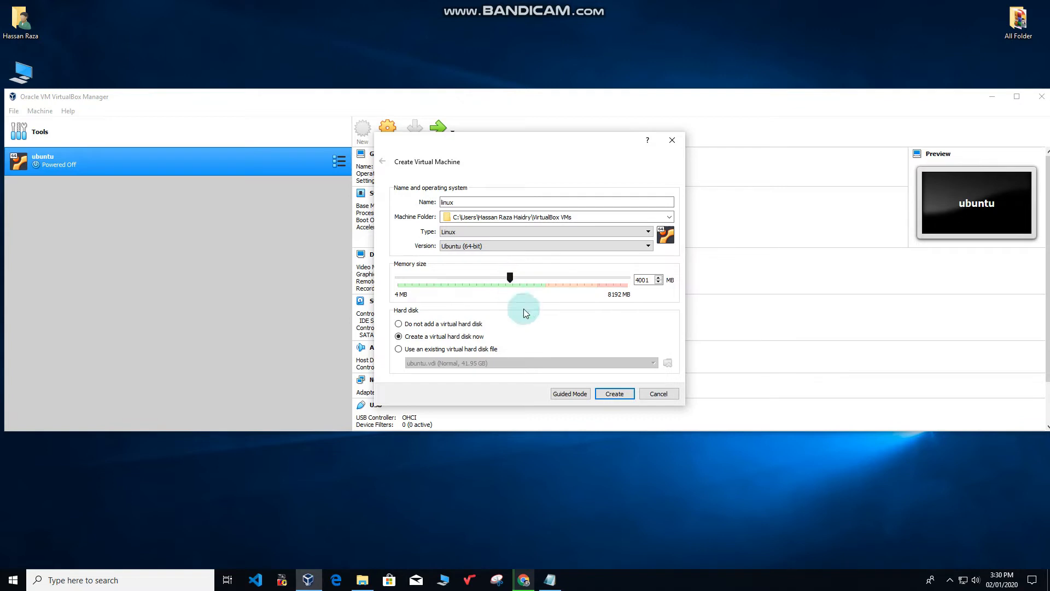
{"action": "left_click", "coordinate": [626, 398]}
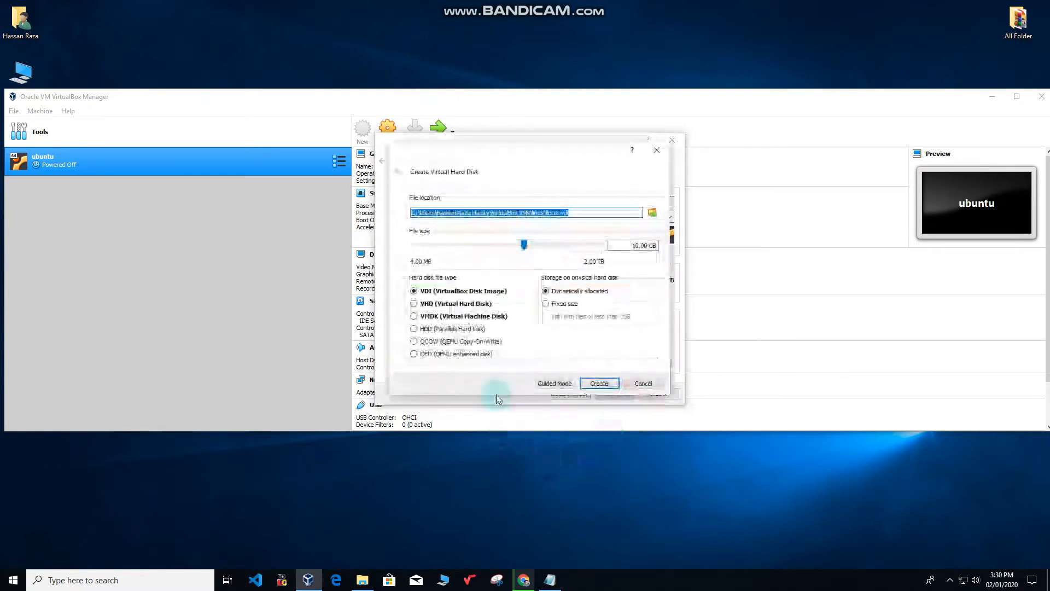
Set the dynamically allocated VDI disk size to about 40 GB.
{"action": "double_click", "coordinate": [648, 245]}
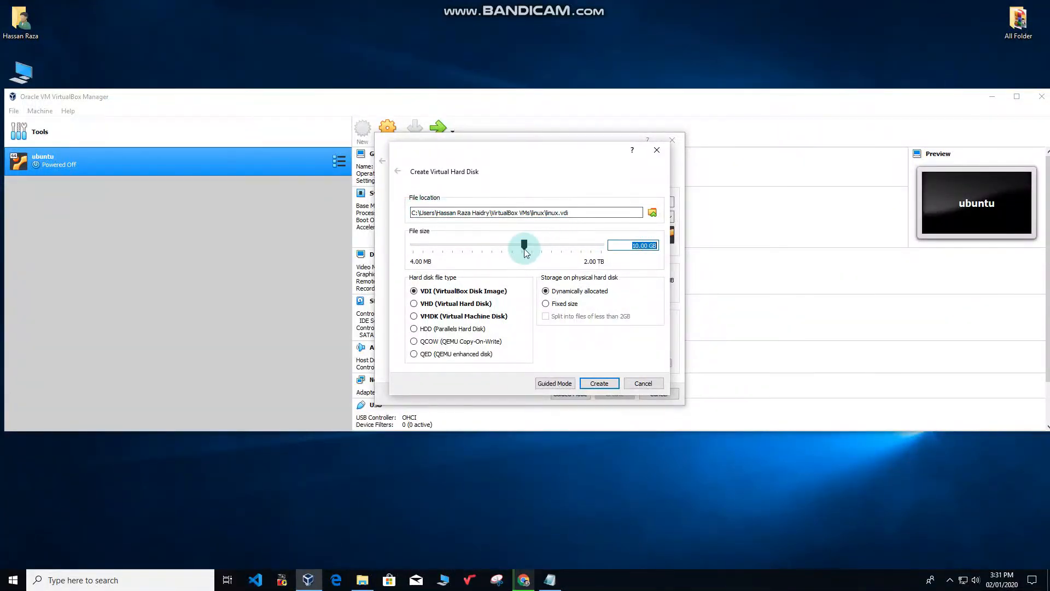
{"action": "left_click_drag", "start_coordinate": [524, 244], "coordinate": [545, 252]}
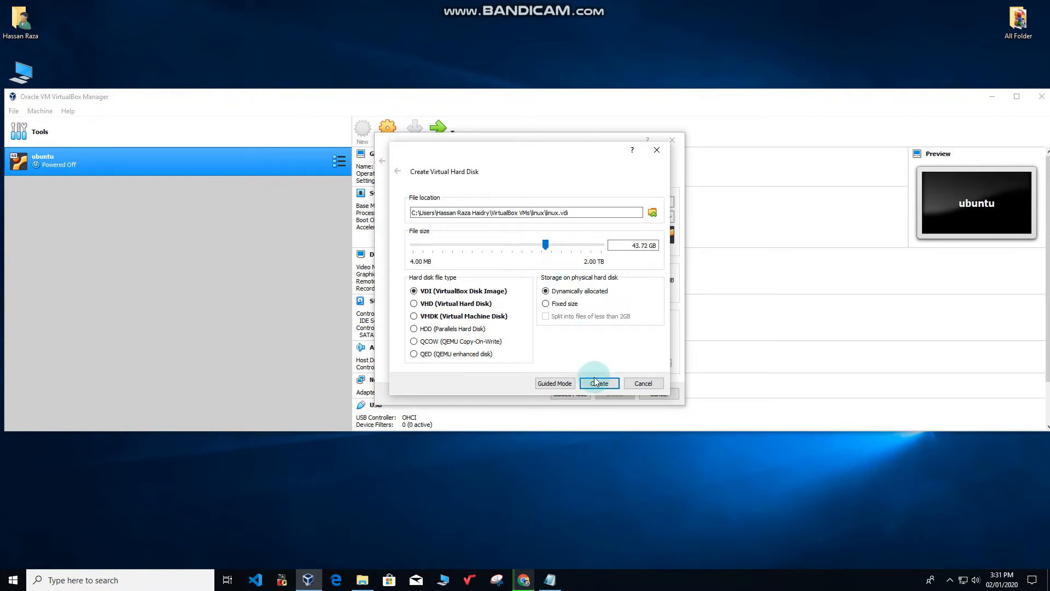
{"action": "left_click_drag", "start_coordinate": [546, 244], "coordinate": [544, 247]}
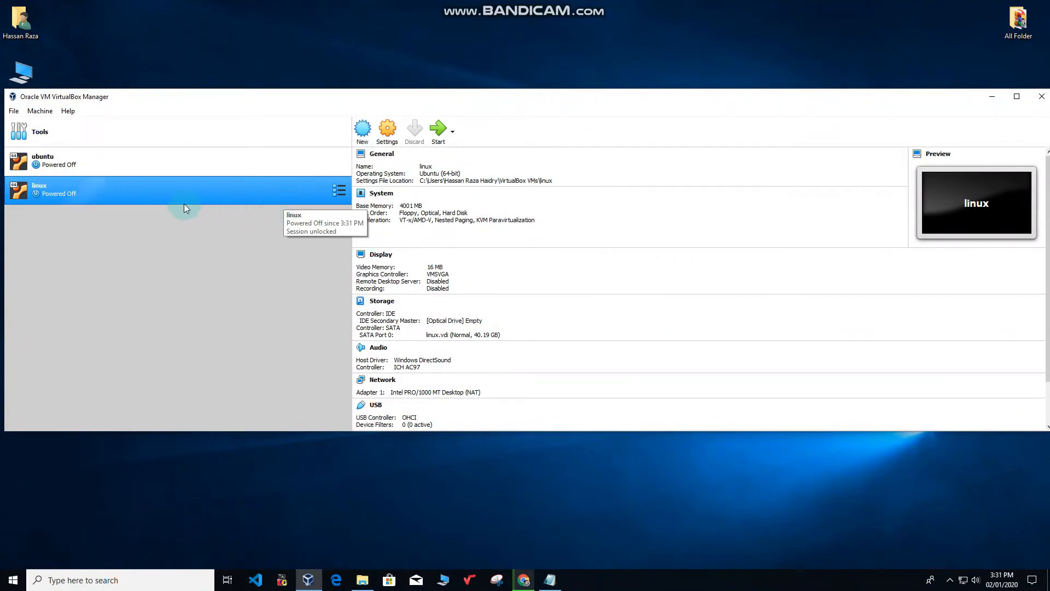
Start the linux VM with ubuntu-18.04.3-desktop-amd64.iso as the start-up disk.
{"action": "double_click", "coordinate": [60, 193]}
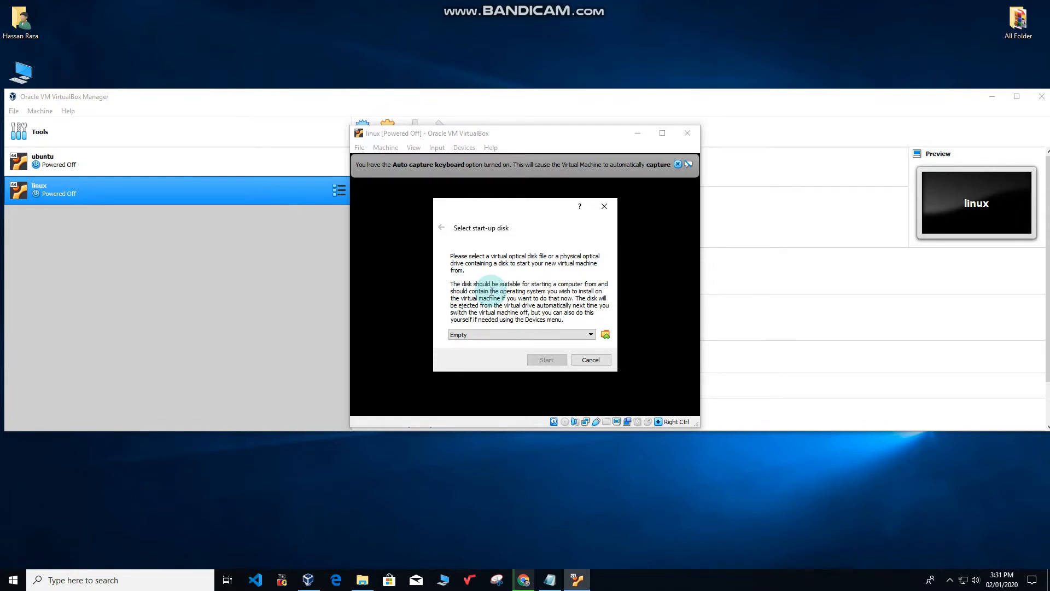
{"action": "left_click", "coordinate": [570, 334]}
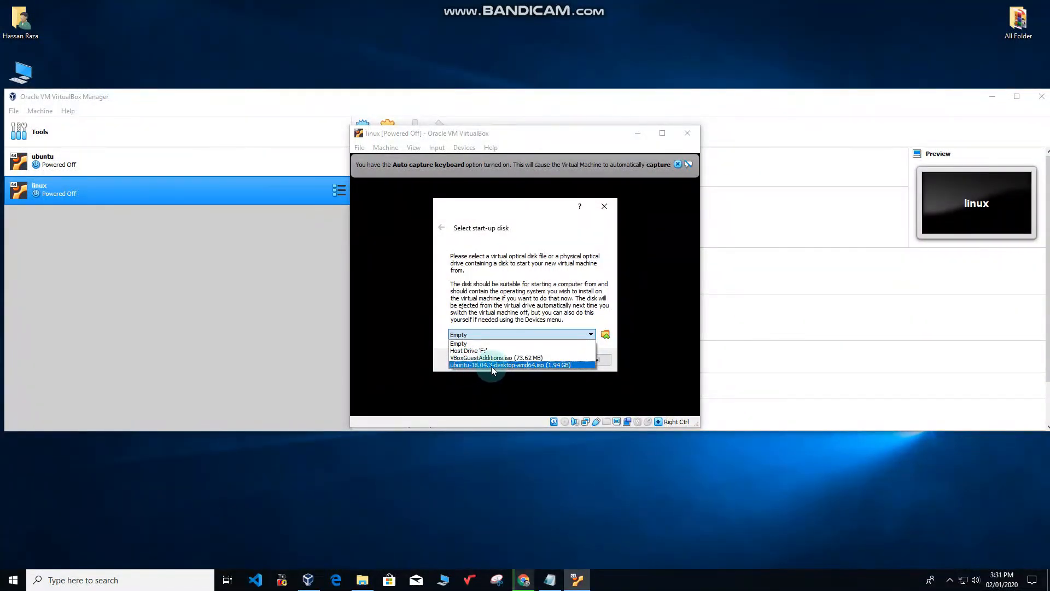
{"action": "left_click", "coordinate": [543, 365]}
{"action": "left_click", "coordinate": [542, 361]}
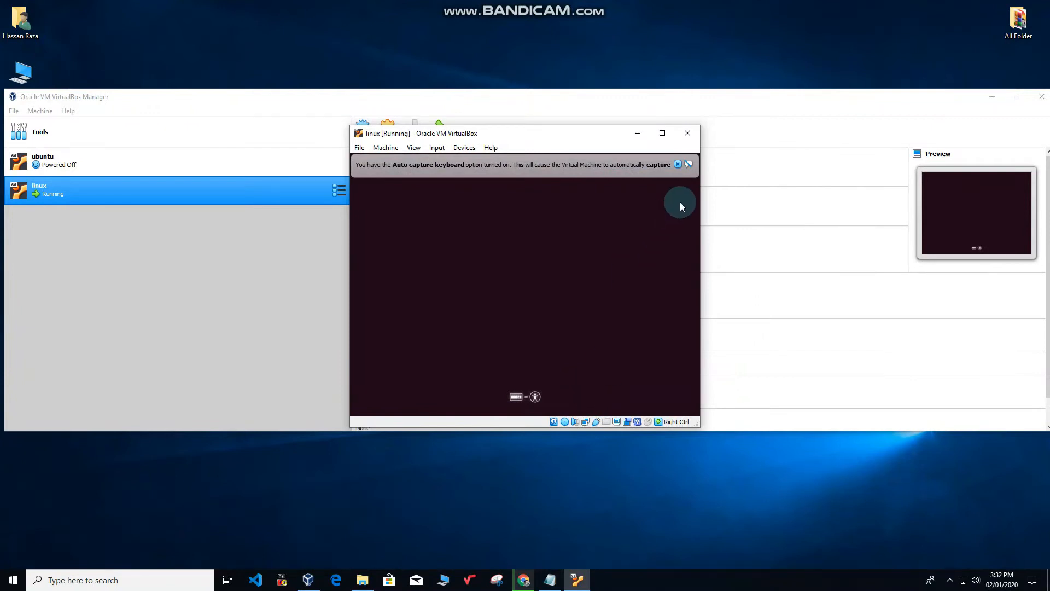
Dismiss the keyboard auto-capture notice and choose Install Ubuntu with English selected.
{"action": "left_click", "coordinate": [678, 164]}
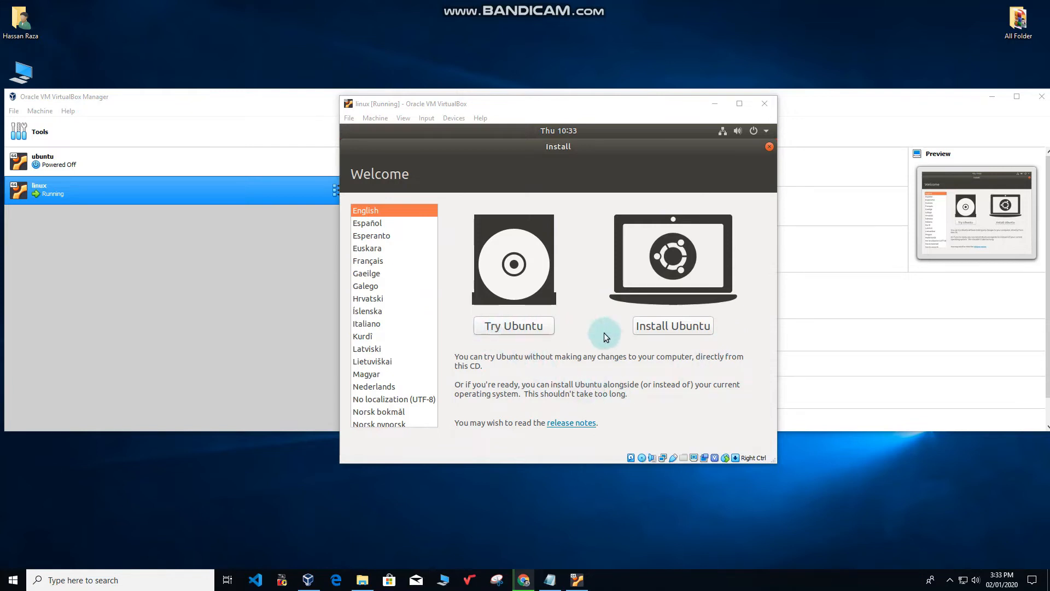
{"action": "left_click", "coordinate": [687, 325]}
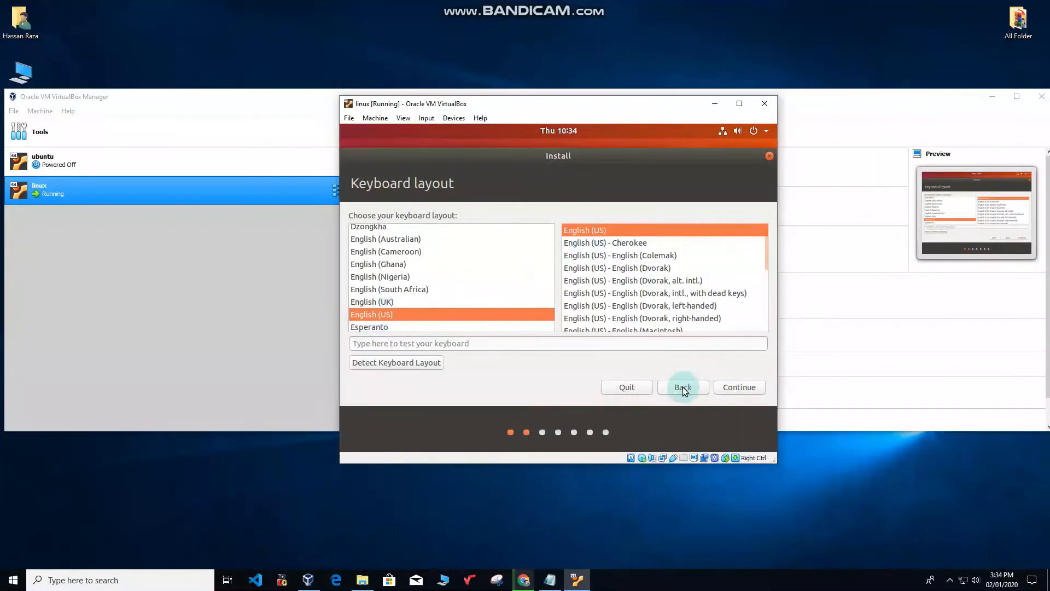
Keep the English (US) layout and choose Normal installation with third-party software included.
{"action": "left_click", "coordinate": [741, 386]}
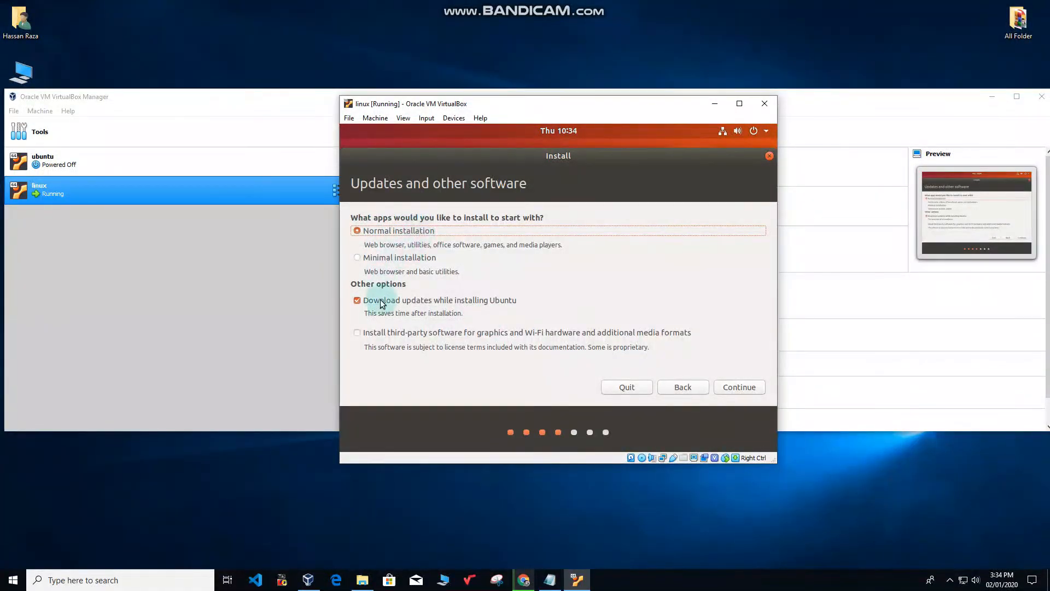
{"action": "left_click", "coordinate": [356, 333]}
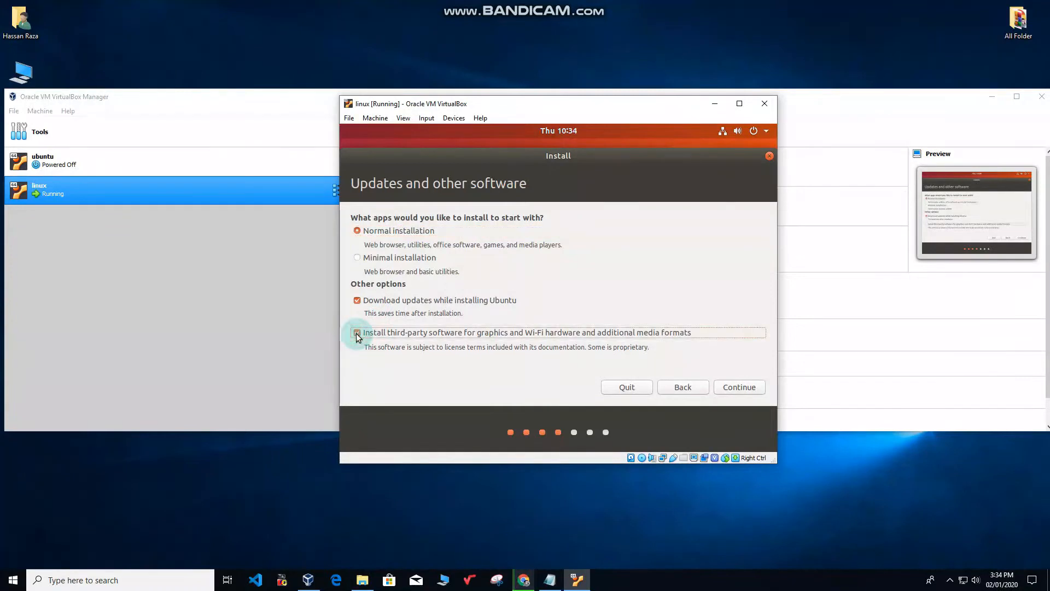
{"action": "left_click", "coordinate": [736, 386]}
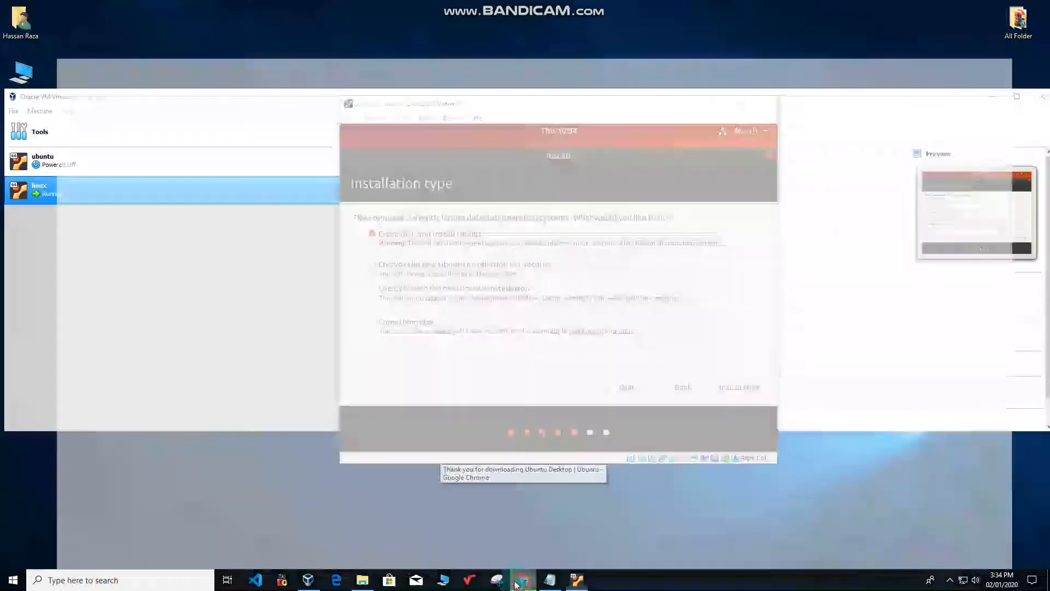
{"action": "left_click", "coordinate": [525, 520]}
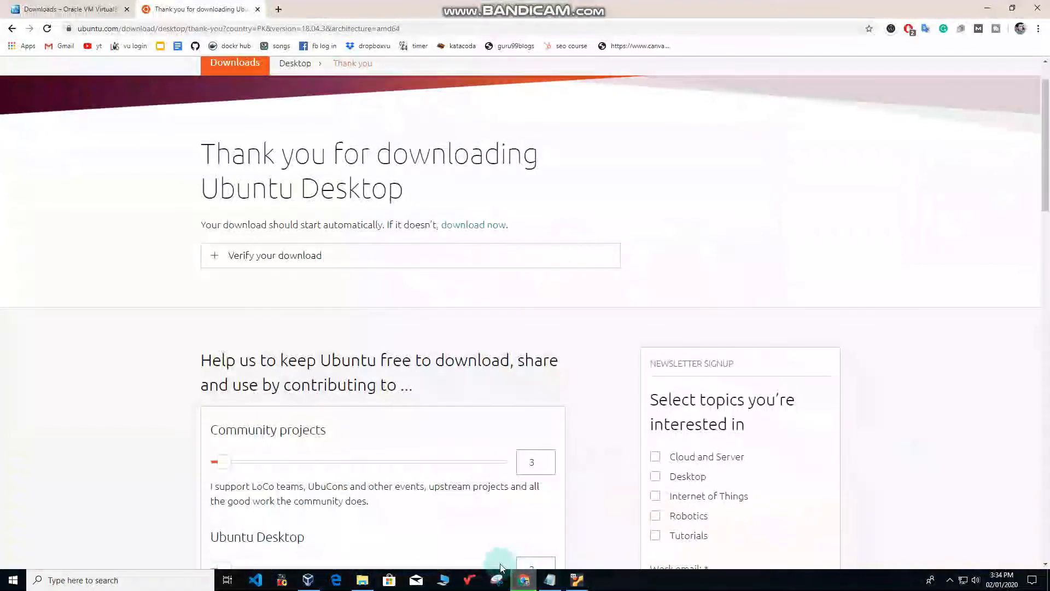
{"action": "left_click", "coordinate": [279, 9]}
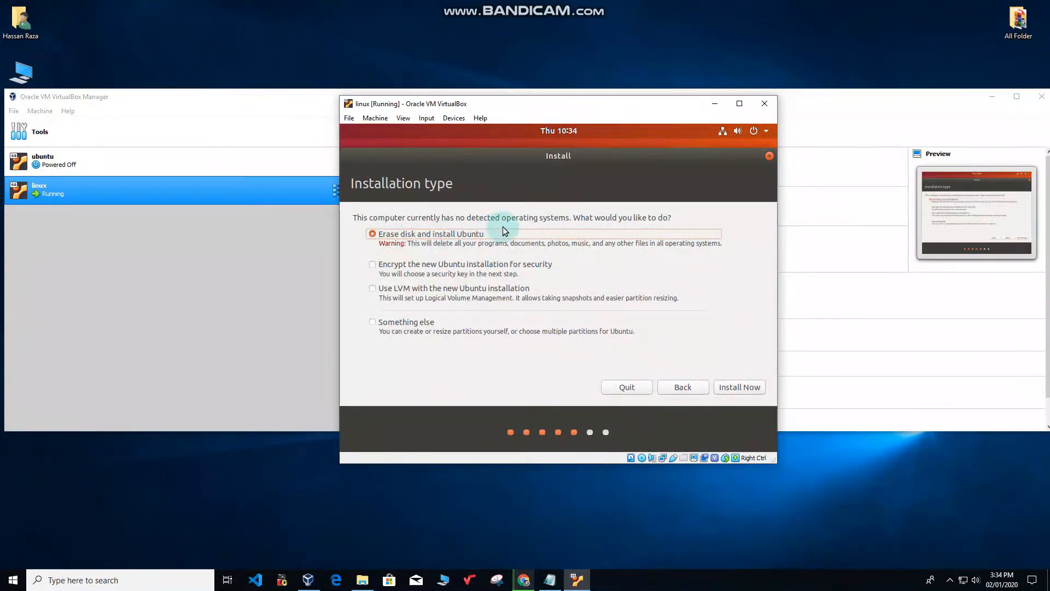
Choose 'Something else' as the installation type to partition /dev/sda manually.
{"action": "left_click", "coordinate": [374, 323]}
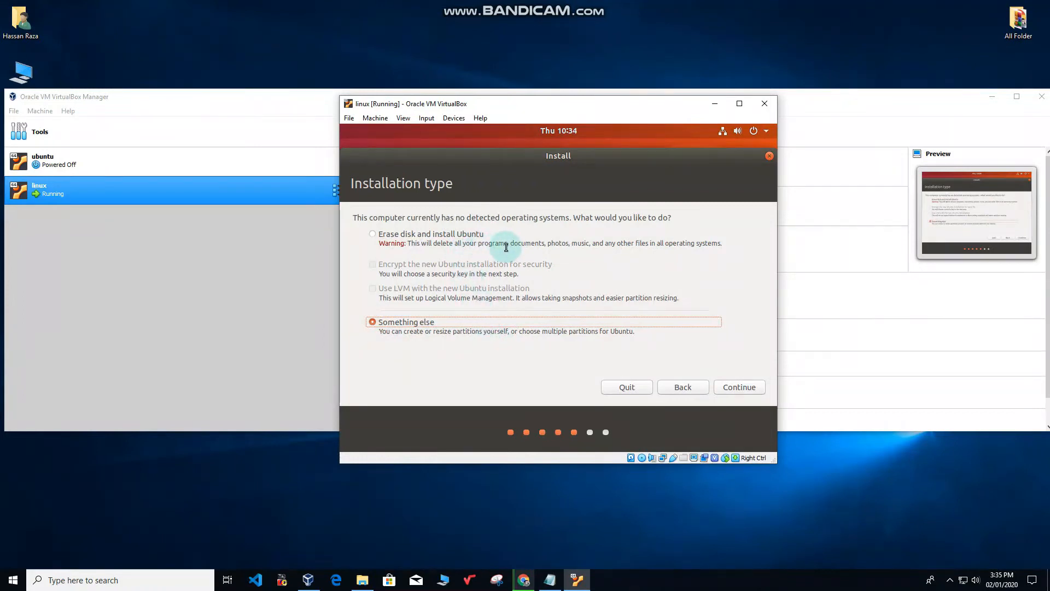
{"action": "left_click_drag", "start_coordinate": [411, 244], "coordinate": [729, 243]}
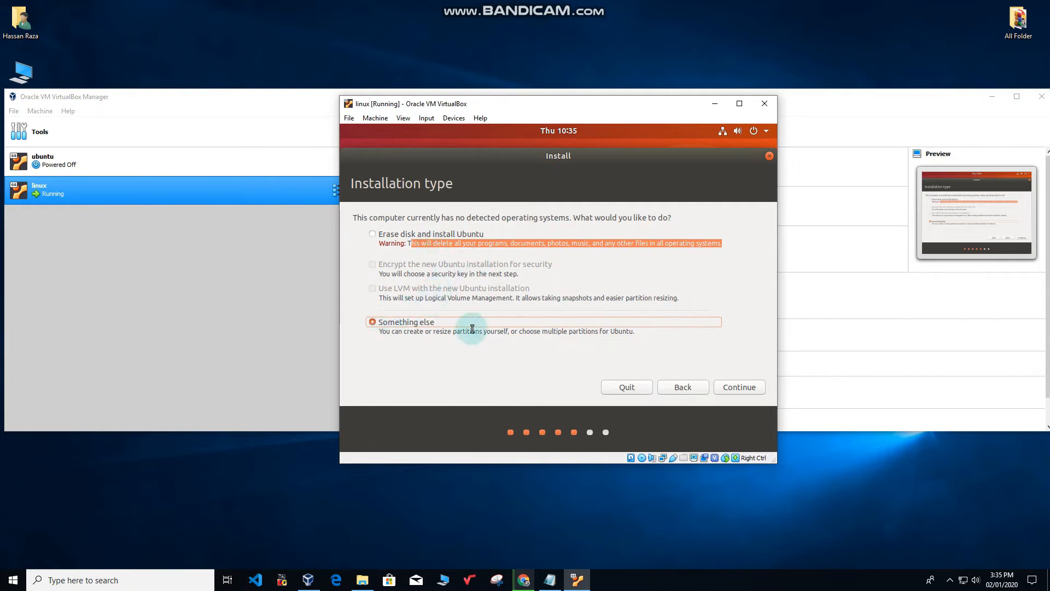
{"action": "left_click", "coordinate": [740, 386]}
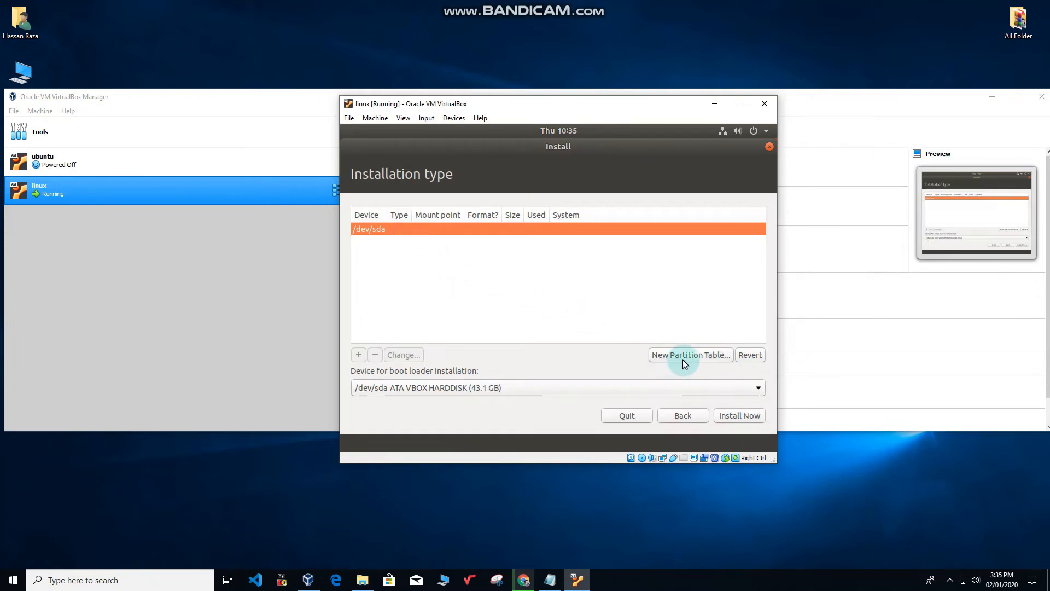
Cancel the new partition table prompt and dismiss the no root file system error.
{"action": "left_click", "coordinate": [710, 357]}
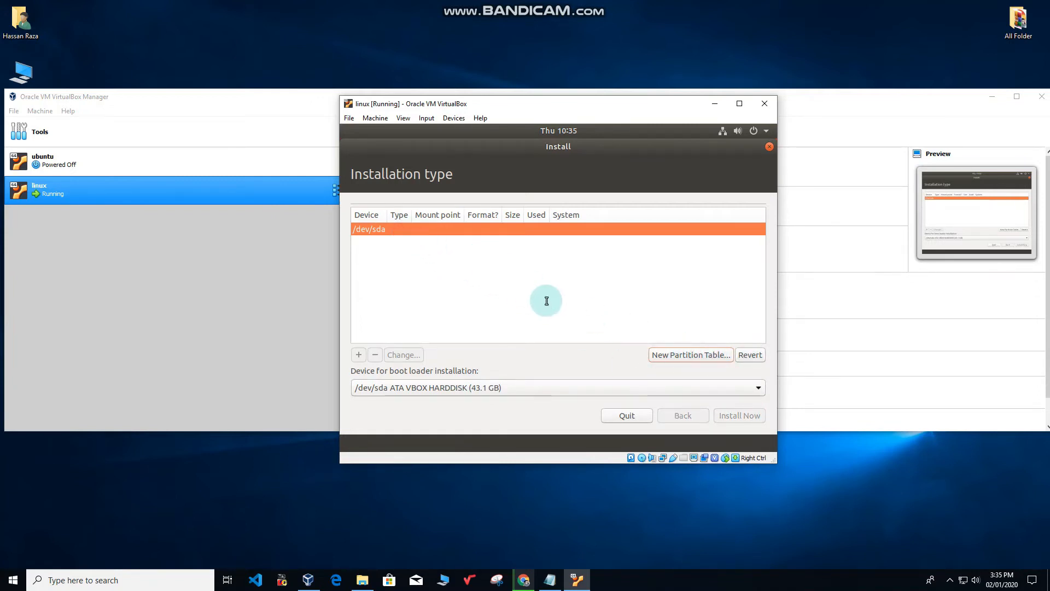
{"action": "left_click", "coordinate": [693, 355]}
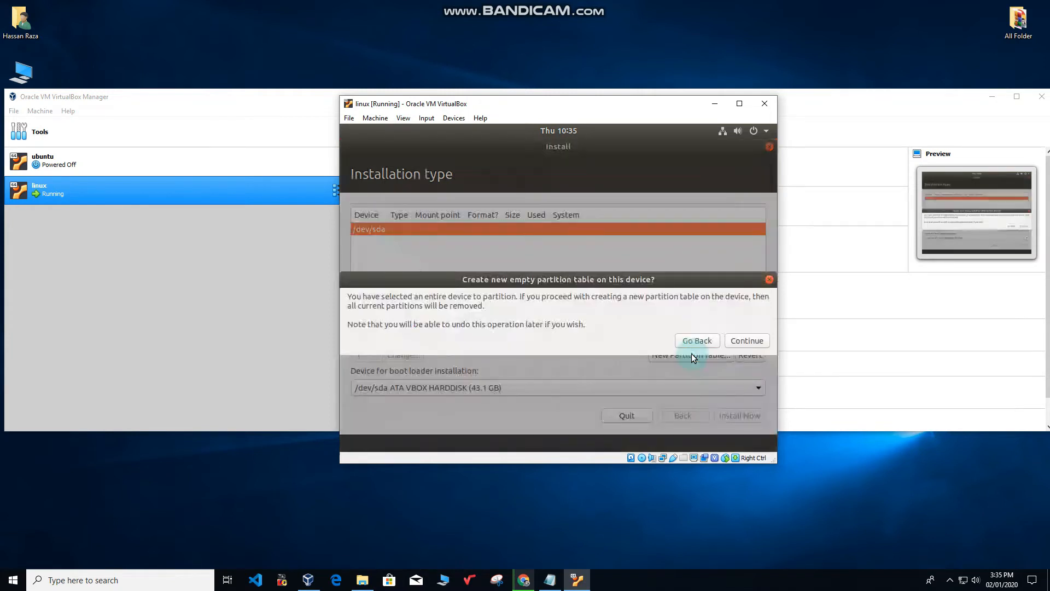
{"action": "left_click", "coordinate": [699, 343]}
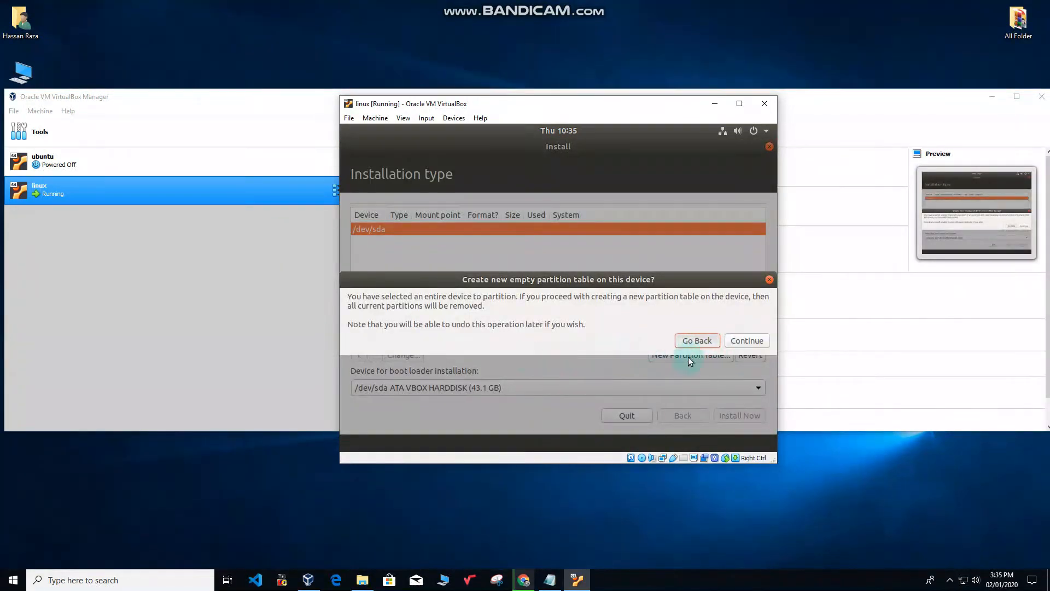
{"action": "left_click", "coordinate": [698, 344]}
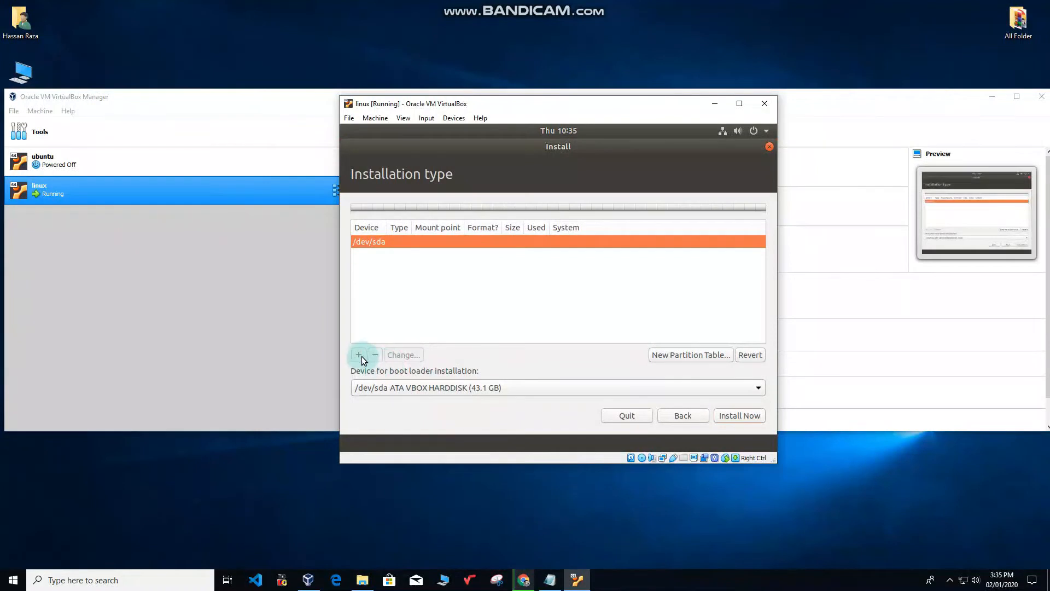
{"action": "left_click", "coordinate": [744, 416]}
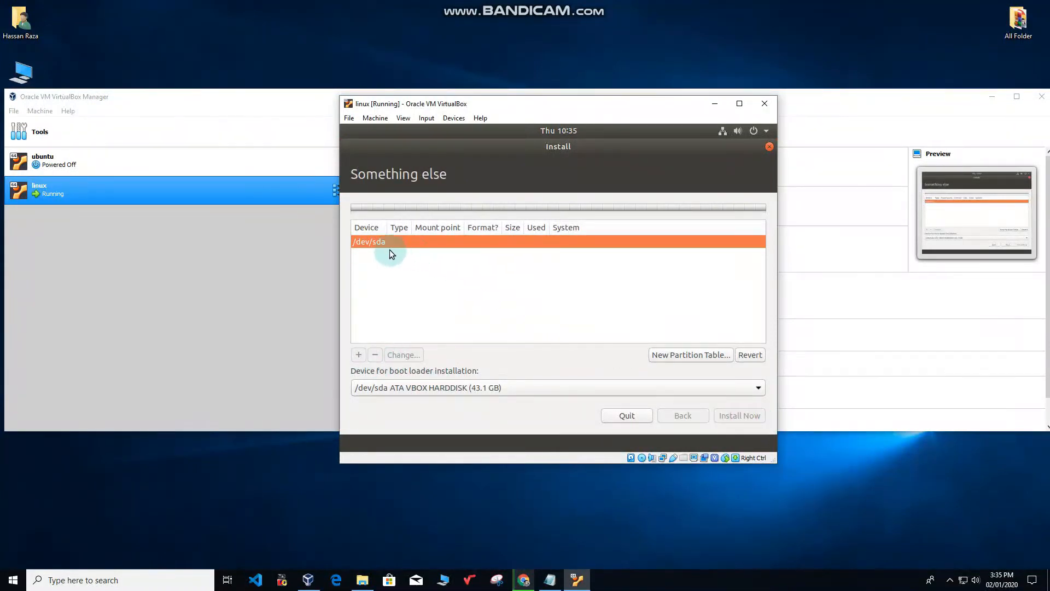
{"action": "left_click", "coordinate": [574, 343]}
Create a new empty partition table on /dev/sda and select its 43149 MB free space.
{"action": "left_click", "coordinate": [358, 355]}
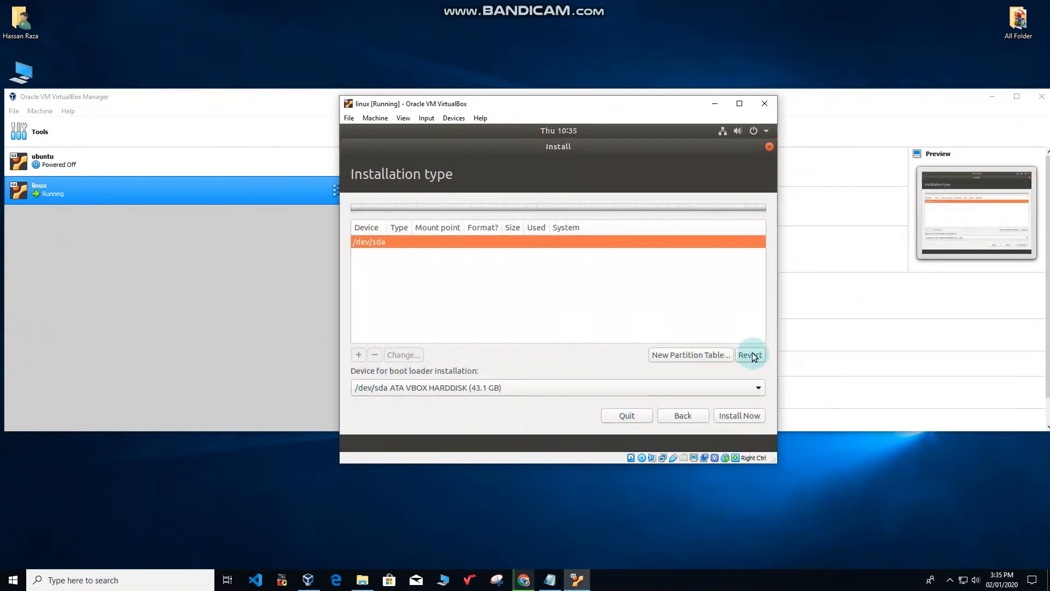
{"action": "left_click", "coordinate": [401, 244]}
{"action": "left_click", "coordinate": [744, 340]}
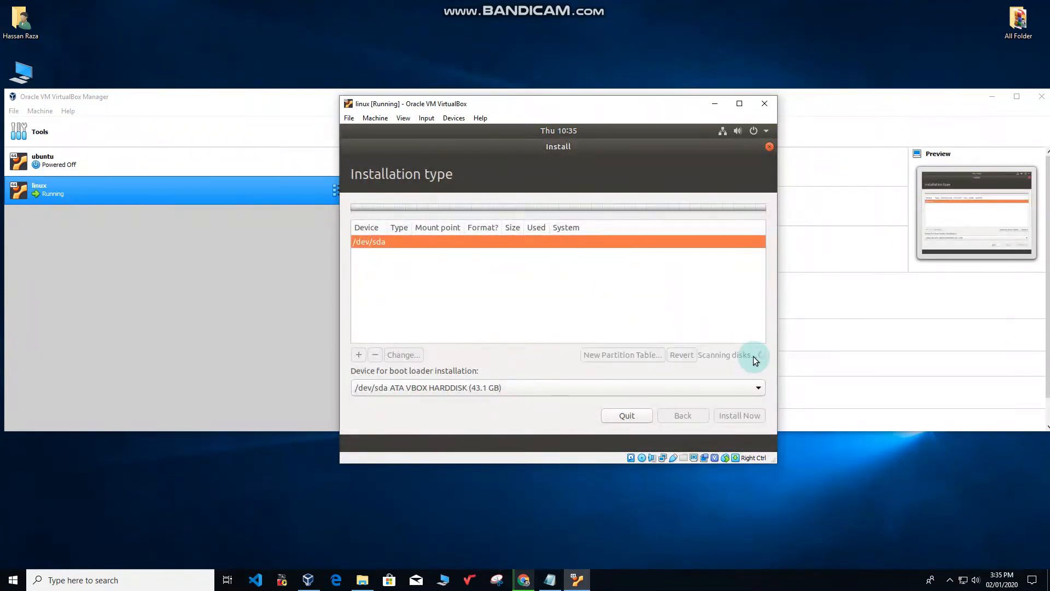
{"action": "left_click", "coordinate": [420, 256]}
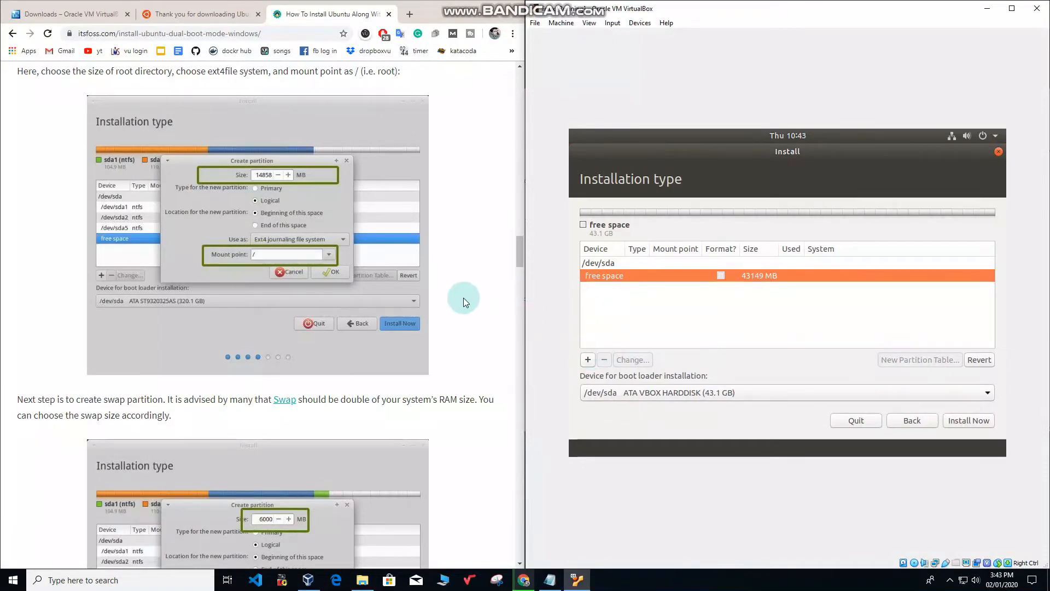
Create an 8000 MB ext4 partition mounted at / as the root partition.
{"action": "left_click", "coordinate": [587, 359]}
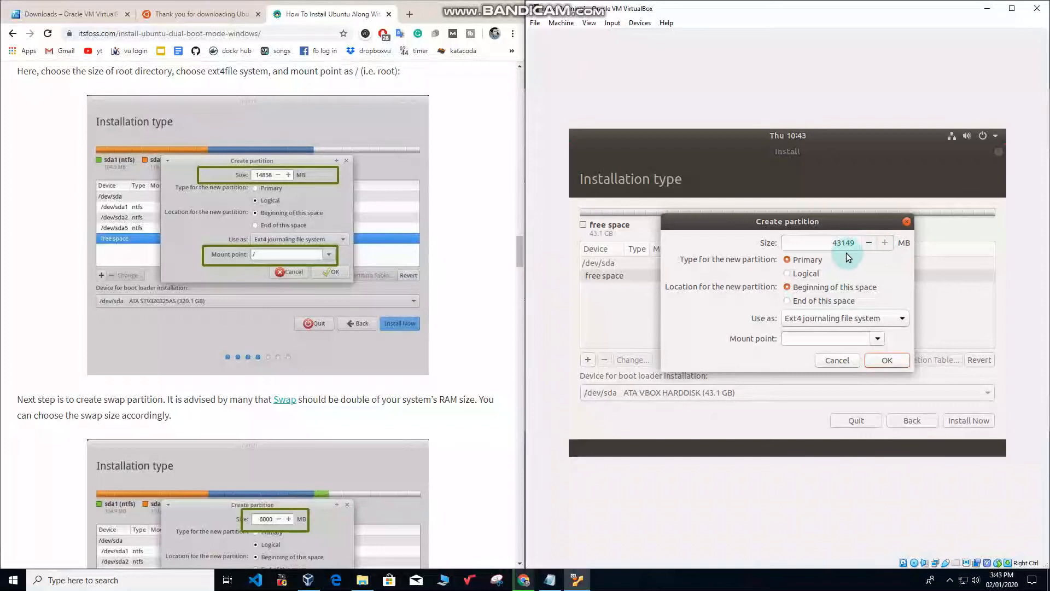
{"action": "left_click_drag", "start_coordinate": [831, 242], "coordinate": [859, 245]}
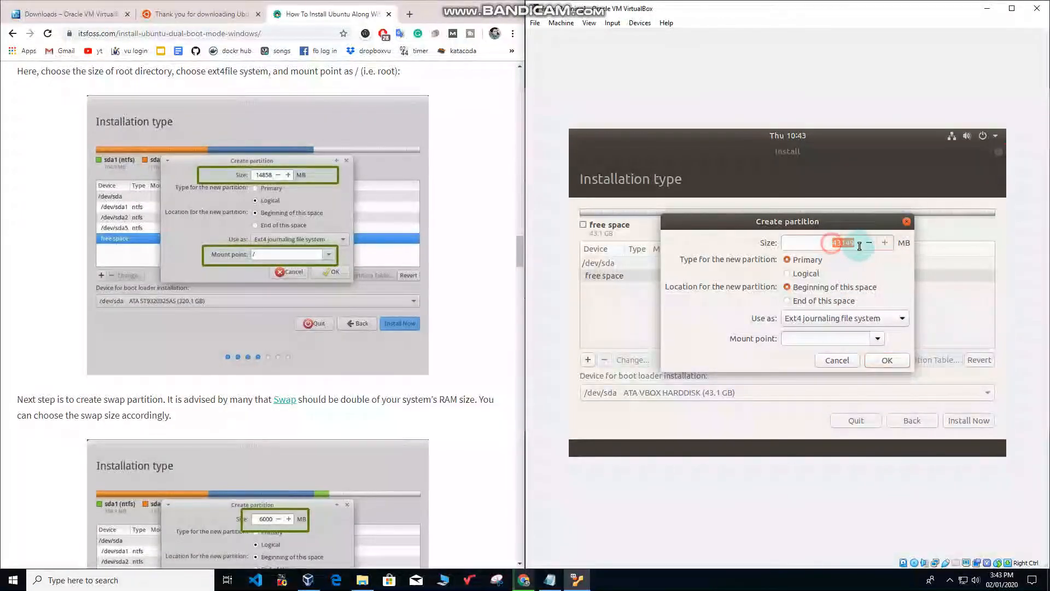
{"action": "type", "text": "8000"}
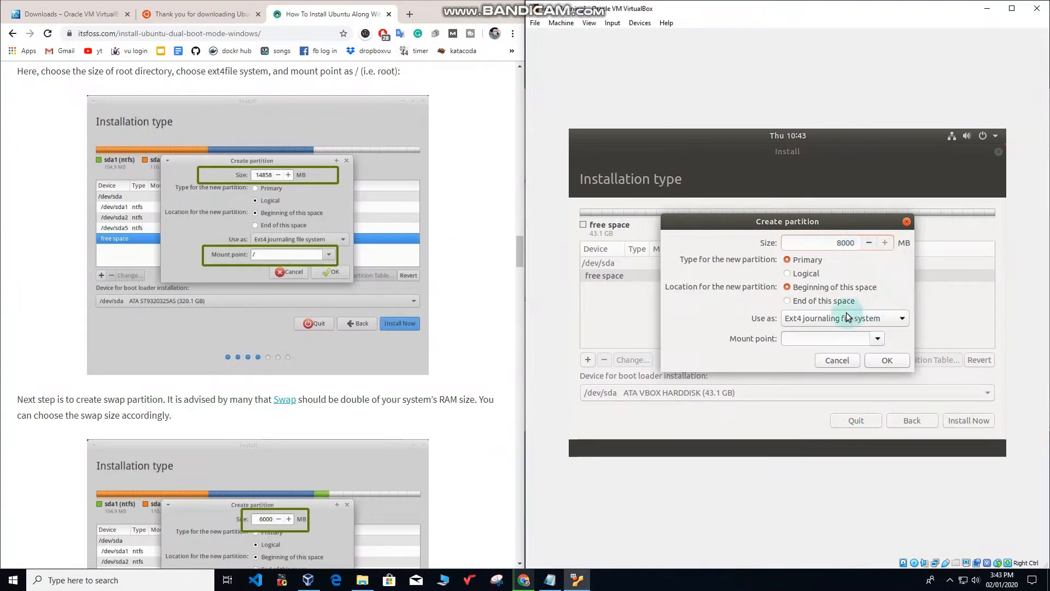
{"action": "left_click", "coordinate": [810, 338]}
{"action": "left_click", "coordinate": [887, 360]}
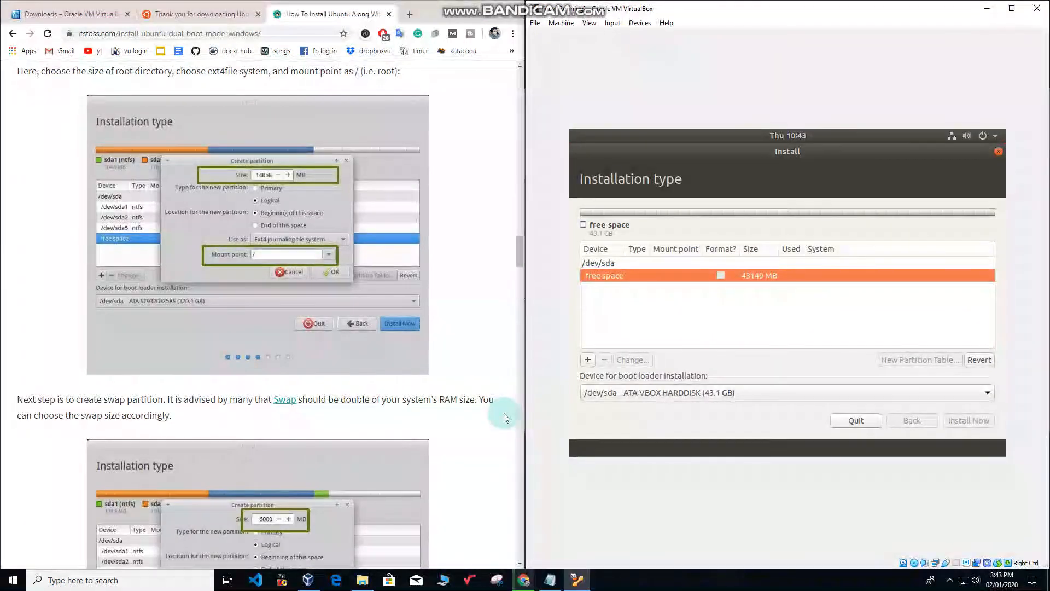
{"action": "scroll", "coordinate": [305, 386], "scroll_direction": "down", "scroll_amount": 2}
{"action": "scroll", "coordinate": [292, 395], "scroll_direction": "down", "scroll_amount": 4}
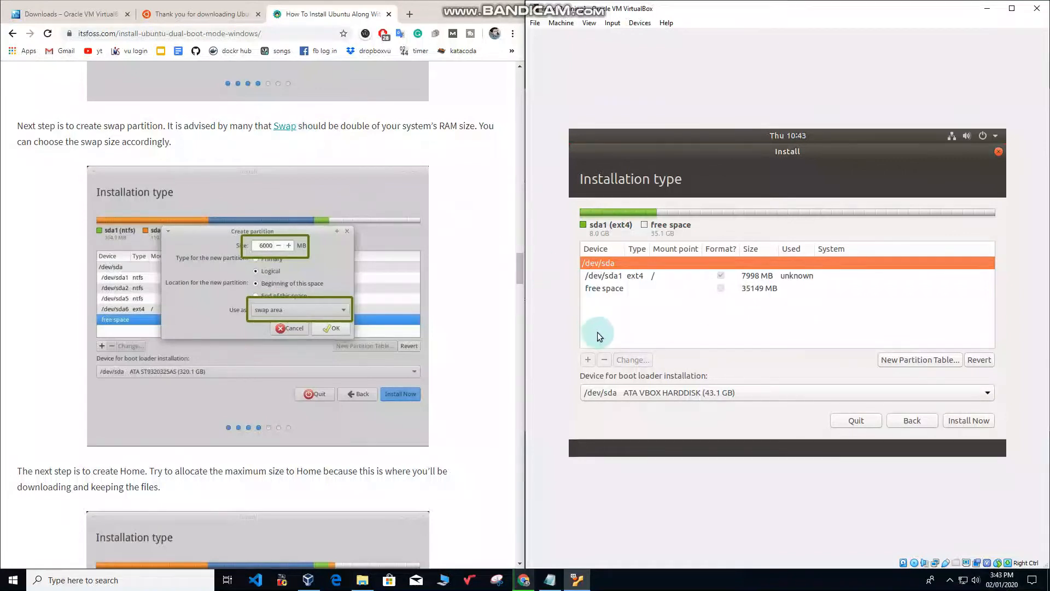
Start a new partition in the remaining free space and select its 35150 MB size value.
{"action": "left_click", "coordinate": [606, 276]}
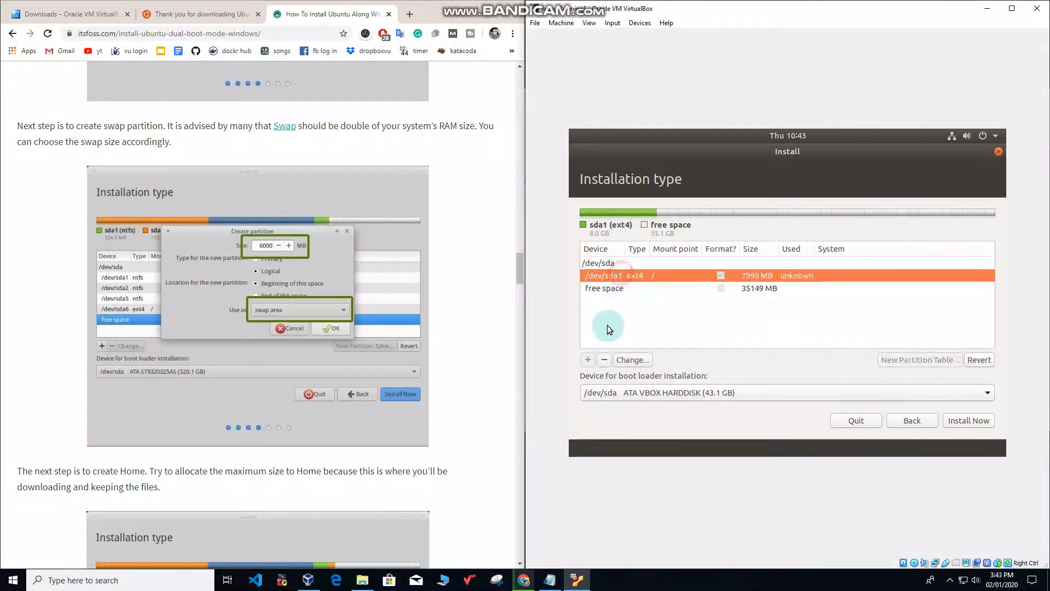
{"action": "left_click", "coordinate": [612, 289]}
{"action": "left_click", "coordinate": [589, 360]}
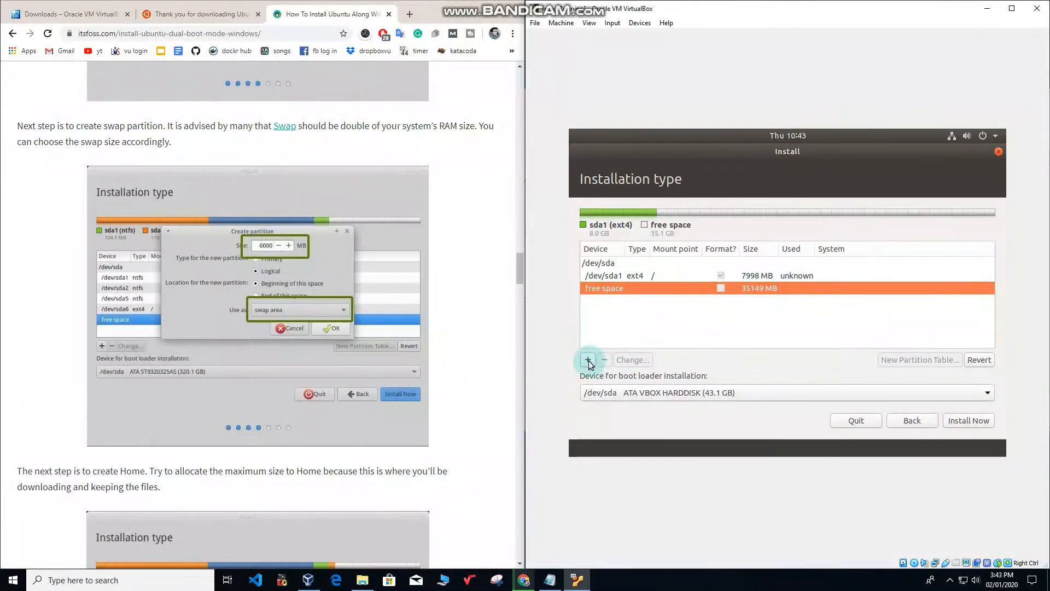
{"action": "left_click", "coordinate": [834, 245]}
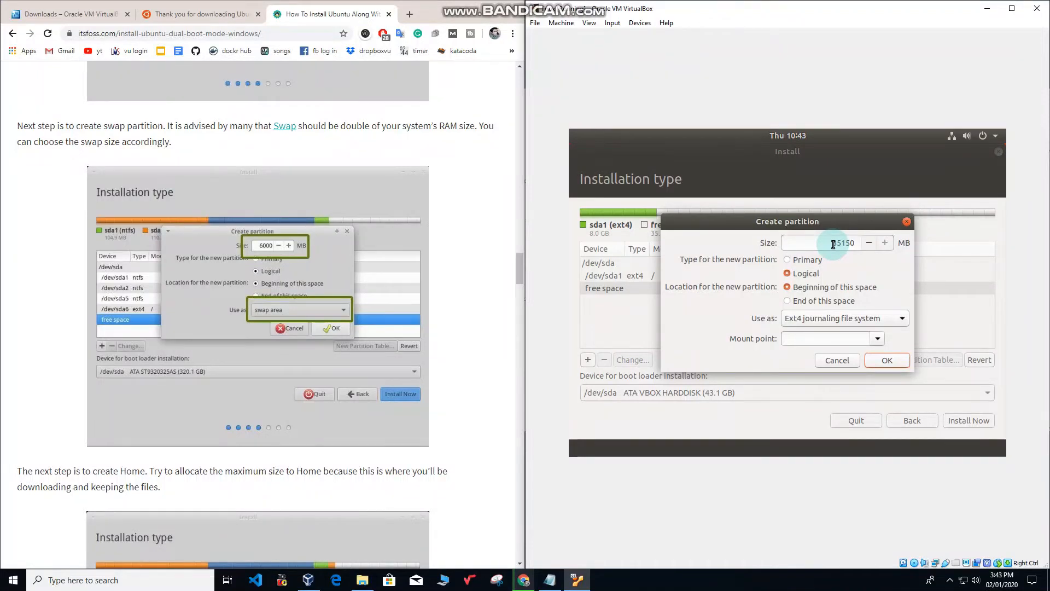
{"action": "left_click_drag", "start_coordinate": [833, 244], "coordinate": [858, 241]}
Make the new 14000 MB partition a swap area and confirm it.
{"action": "left_click", "coordinate": [809, 338]}
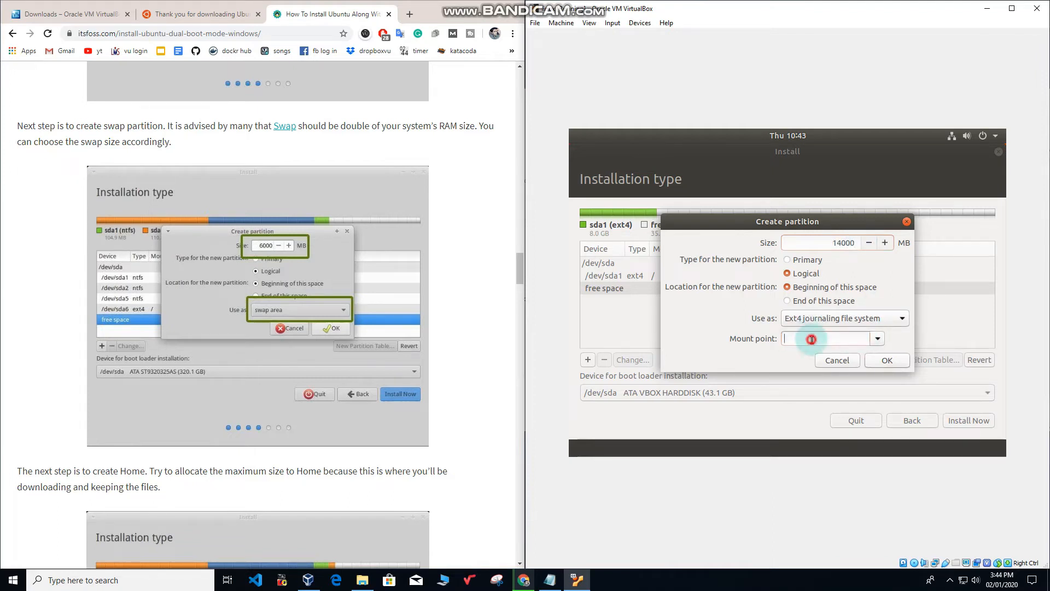
{"action": "left_click", "coordinate": [877, 339]}
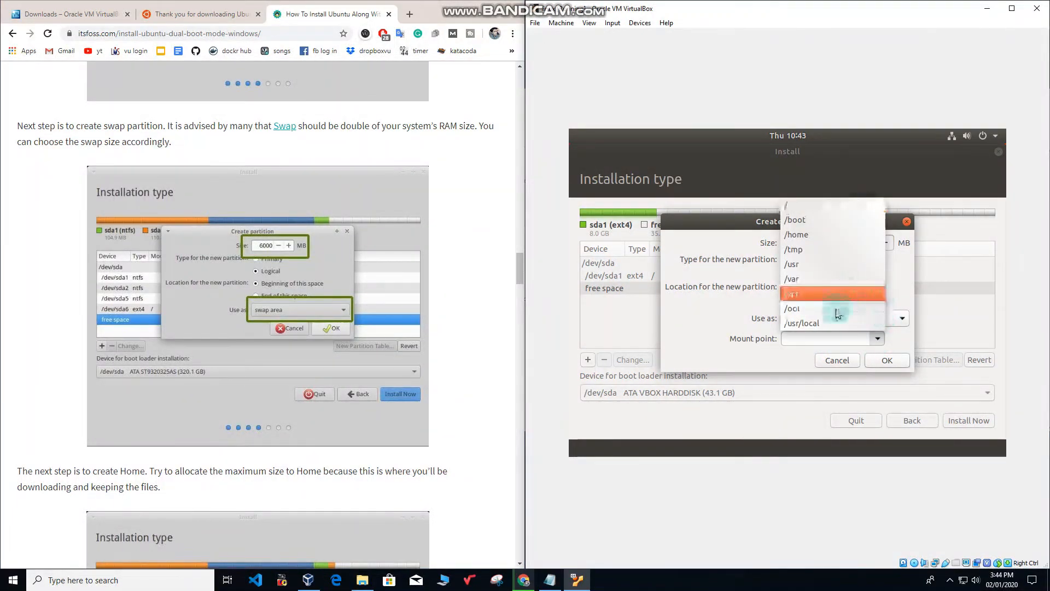
{"action": "left_click", "coordinate": [820, 337]}
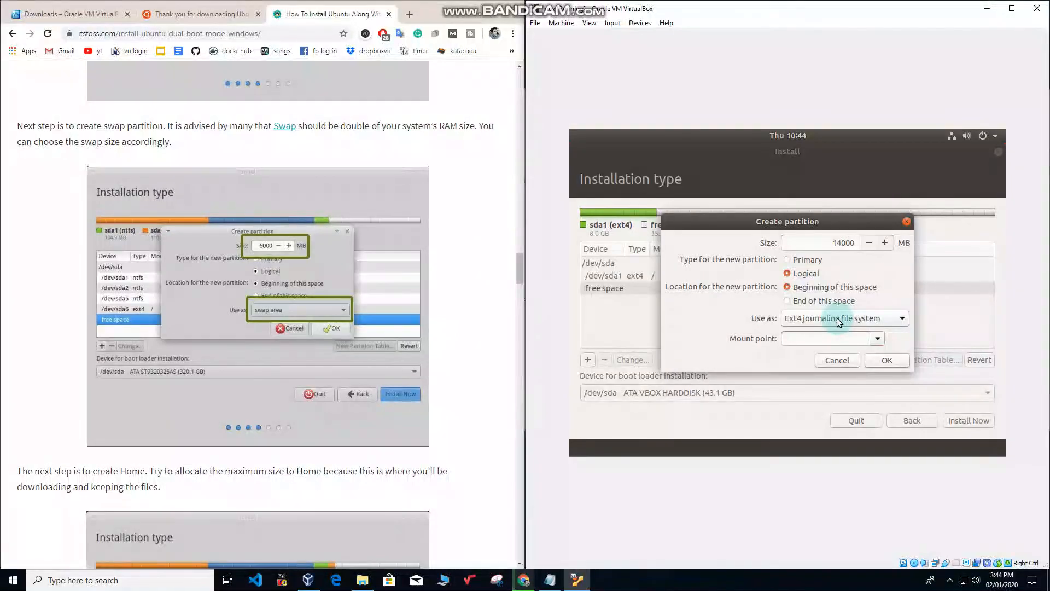
{"action": "left_click", "coordinate": [839, 320]}
{"action": "left_click", "coordinate": [813, 420]}
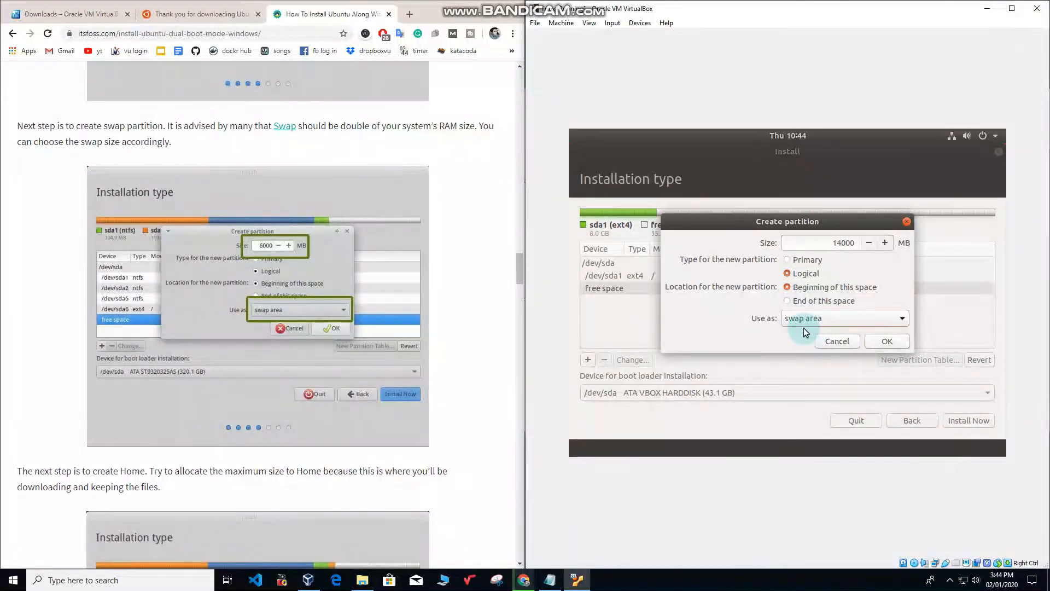
{"action": "left_click", "coordinate": [897, 337]}
{"action": "scroll", "coordinate": [350, 466], "scroll_direction": "down", "scroll_amount": 4}
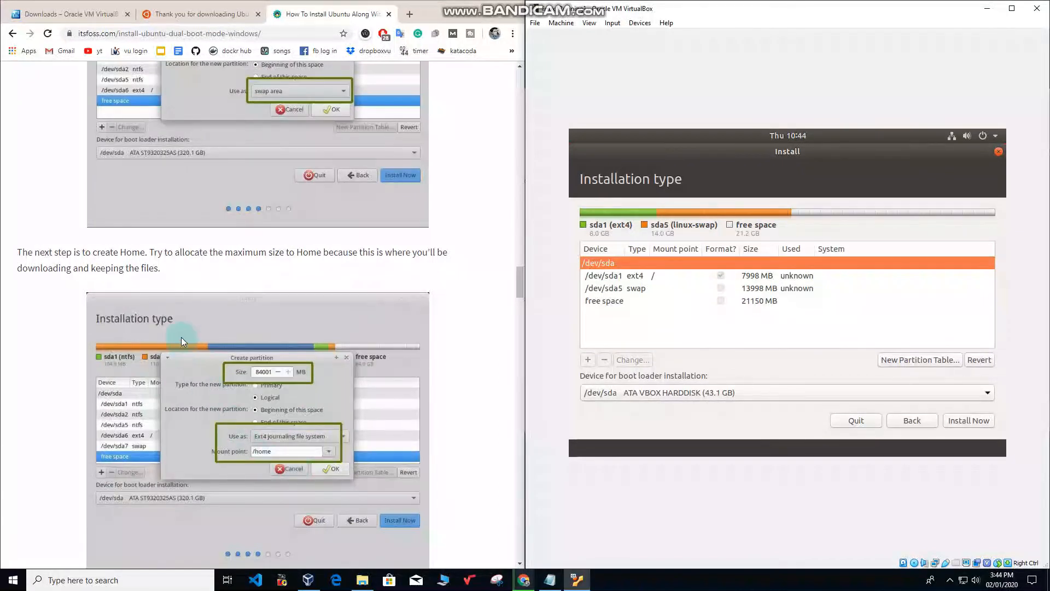
Turn the remaining 21150 MB free space into an ext4 partition mounted at /home.
{"action": "left_click", "coordinate": [616, 300]}
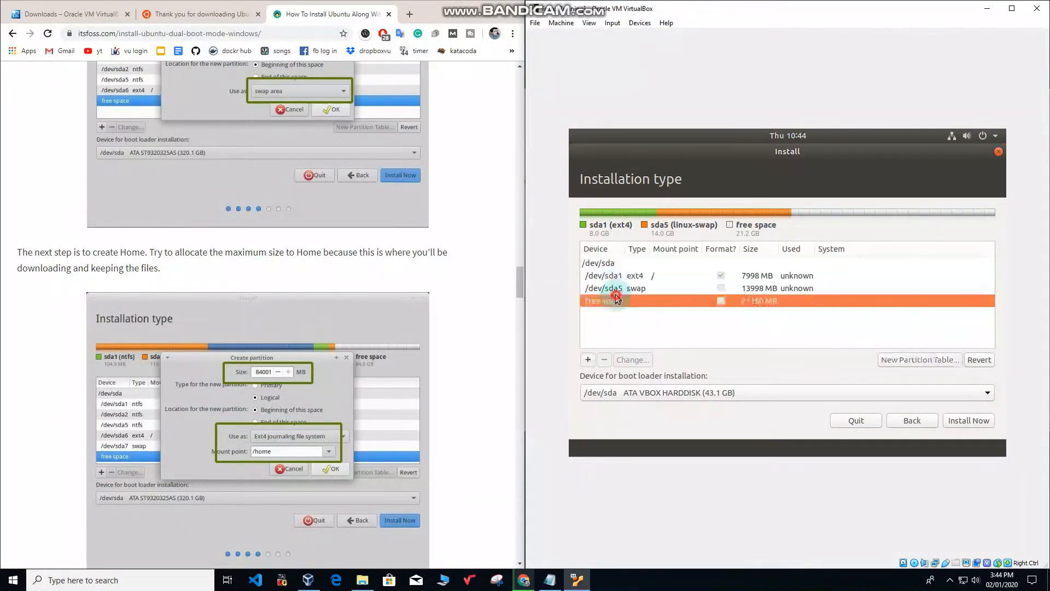
{"action": "left_click", "coordinate": [578, 363]}
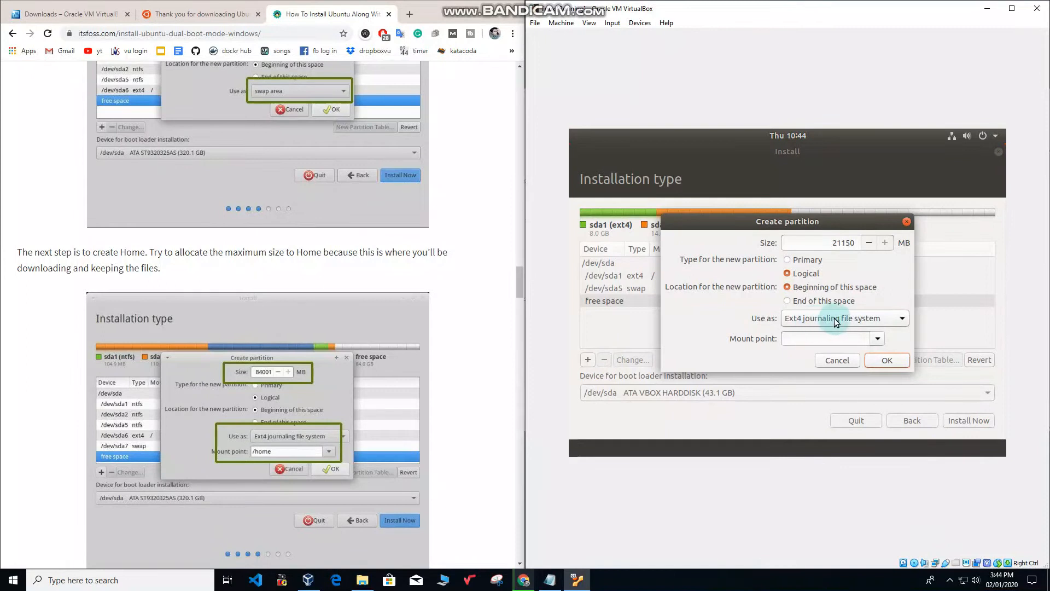
{"action": "left_click", "coordinate": [814, 340]}
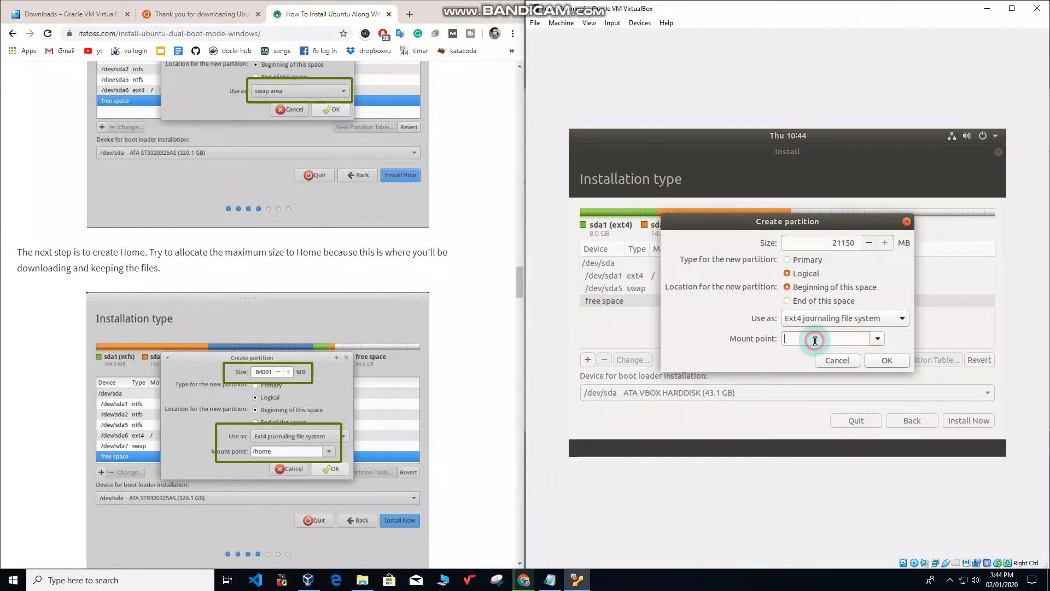
{"action": "type", "text": "/home"}
{"action": "left_click", "coordinate": [886, 360]}
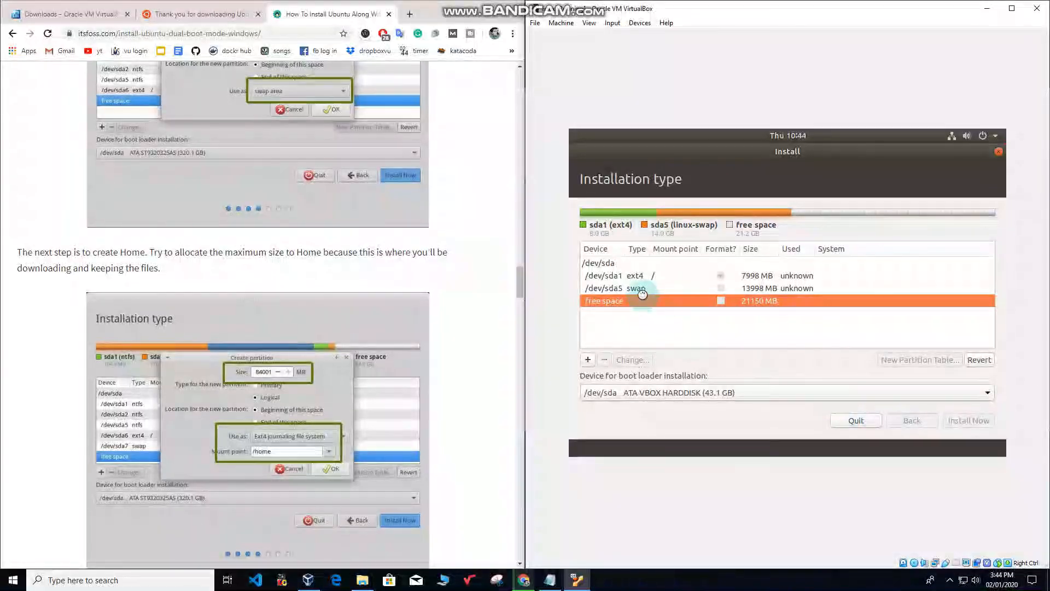
{"action": "scroll", "coordinate": [468, 413], "scroll_direction": "down", "scroll_amount": 5}
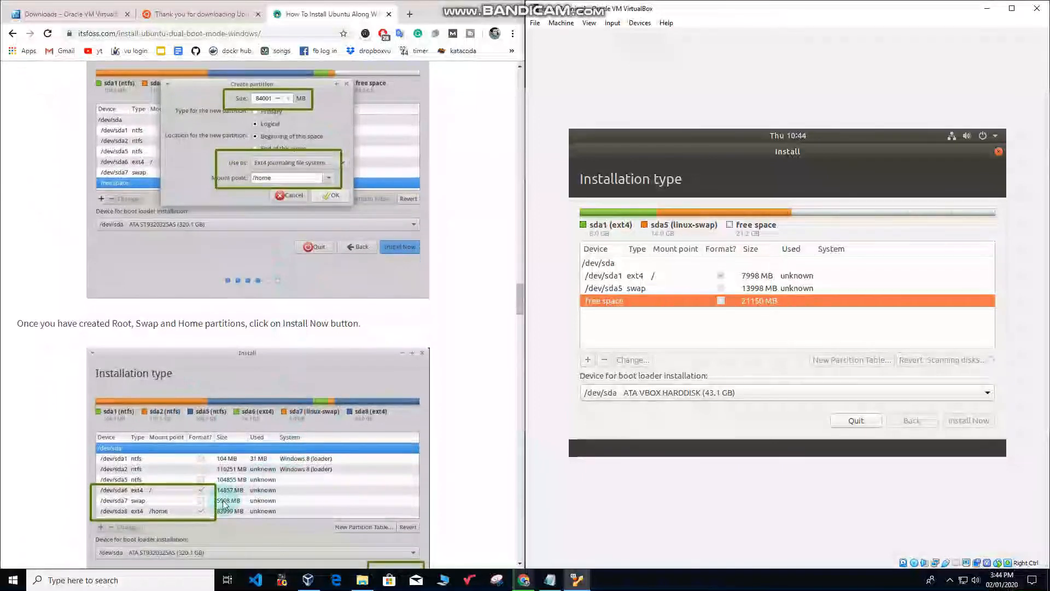
{"action": "scroll", "coordinate": [225, 504], "scroll_direction": "down", "scroll_amount": 2}
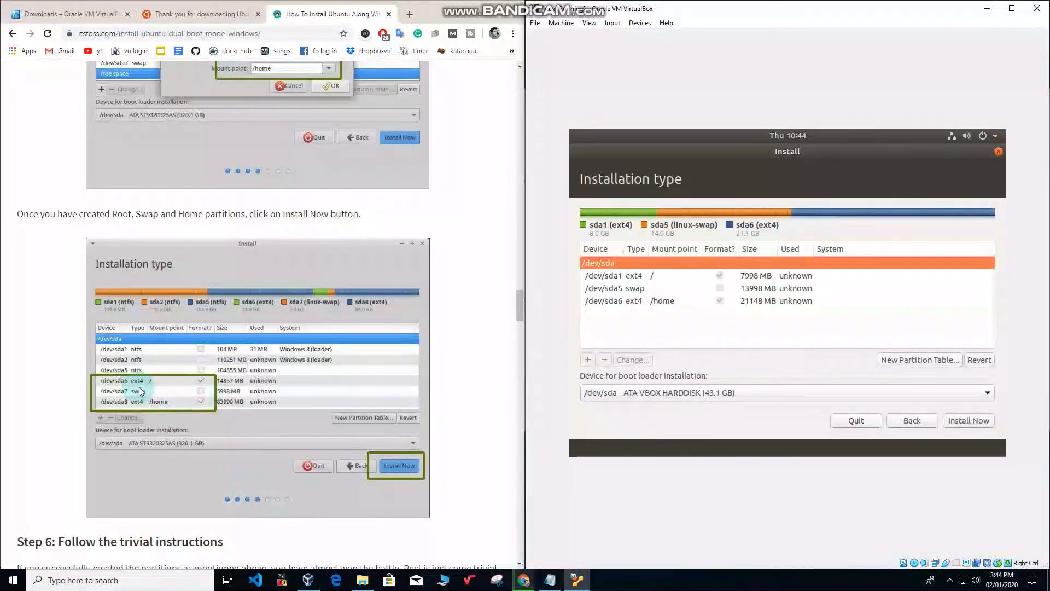
Mark /home for formatting, confirm writing the partitions with Install Now, and maximize the VM window.
{"action": "left_click", "coordinate": [720, 302]}
{"action": "left_click", "coordinate": [967, 422]}
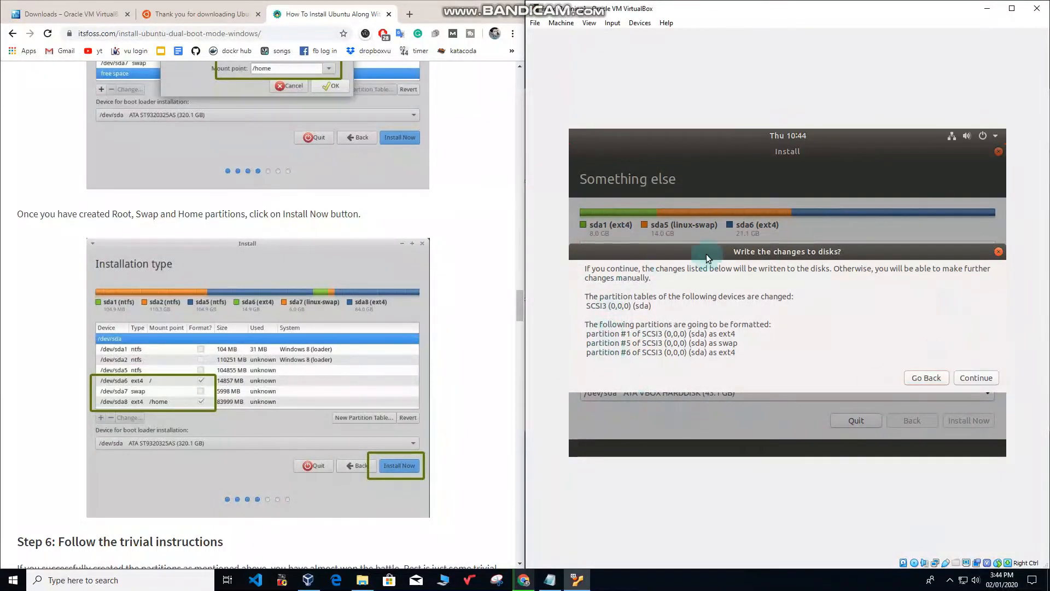
{"action": "left_click", "coordinate": [975, 377]}
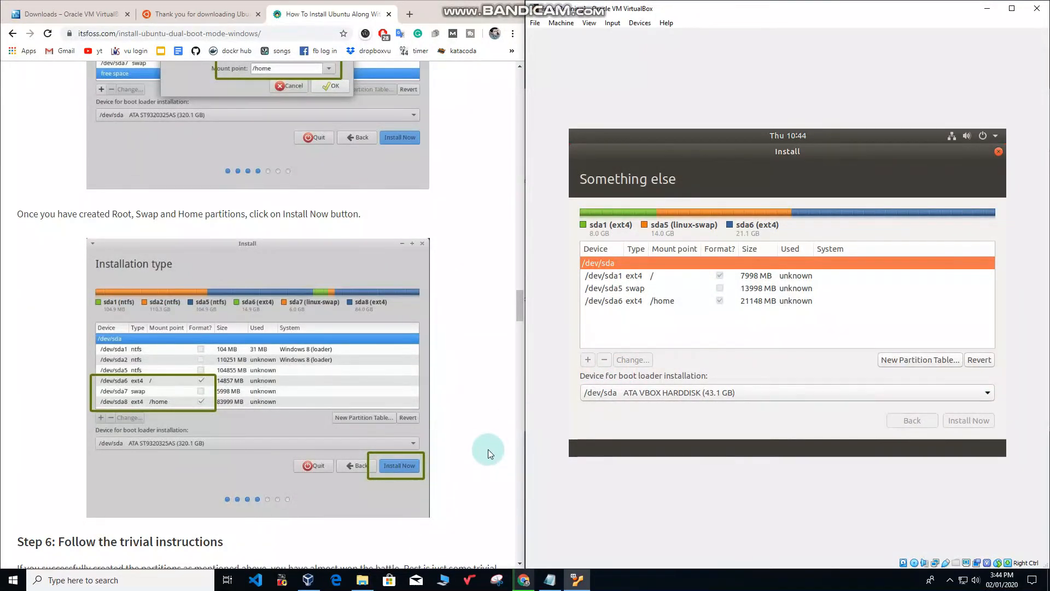
{"action": "scroll", "coordinate": [319, 504], "scroll_direction": "down", "scroll_amount": 6}
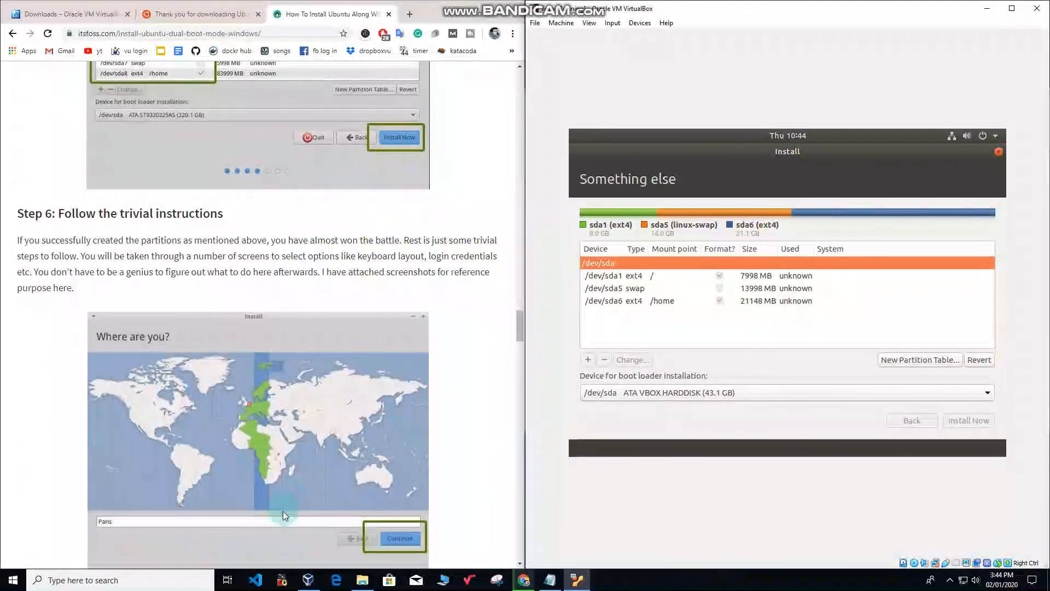
{"action": "left_click", "coordinate": [462, 6]}
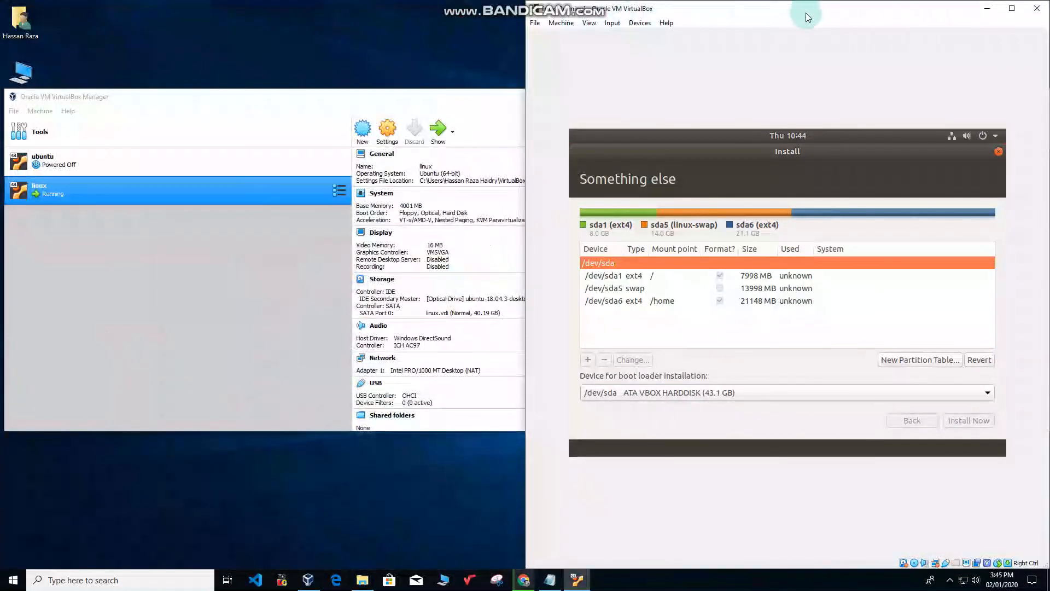
{"action": "left_click", "coordinate": [1011, 8]}
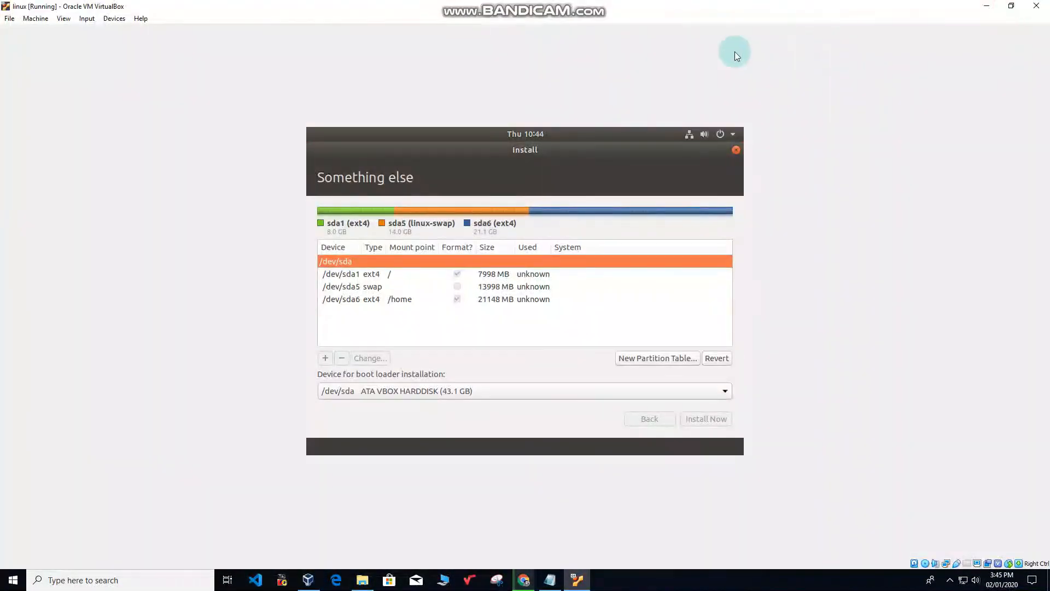
Restore the VM window, hide the VirtualBox Manager, and keep Karachi as the location.
{"action": "left_click", "coordinate": [1012, 8]}
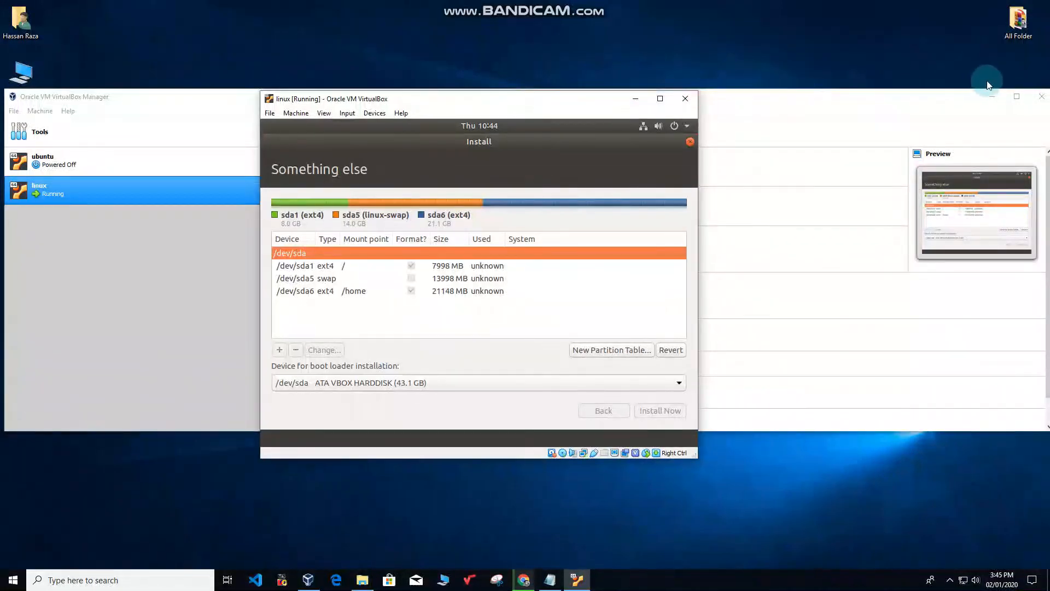
{"action": "left_click", "coordinate": [991, 96]}
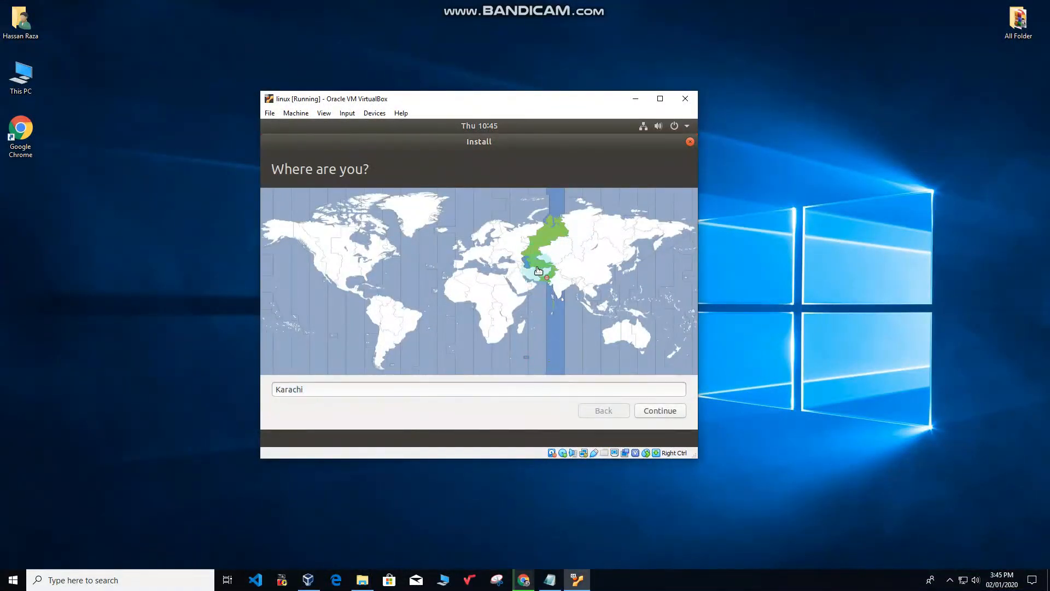
{"action": "left_click", "coordinate": [662, 411]}
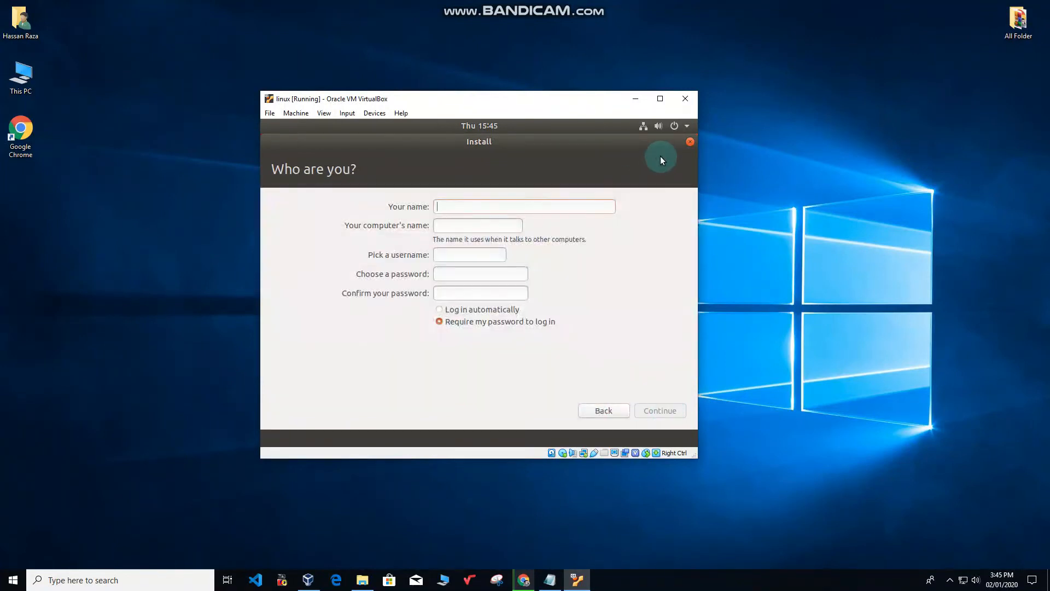
Enter the user's full name, adjust the computer name, and enter and confirm the password.
{"action": "left_click", "coordinate": [450, 208]}
{"action": "type", "text": "linuxx"}
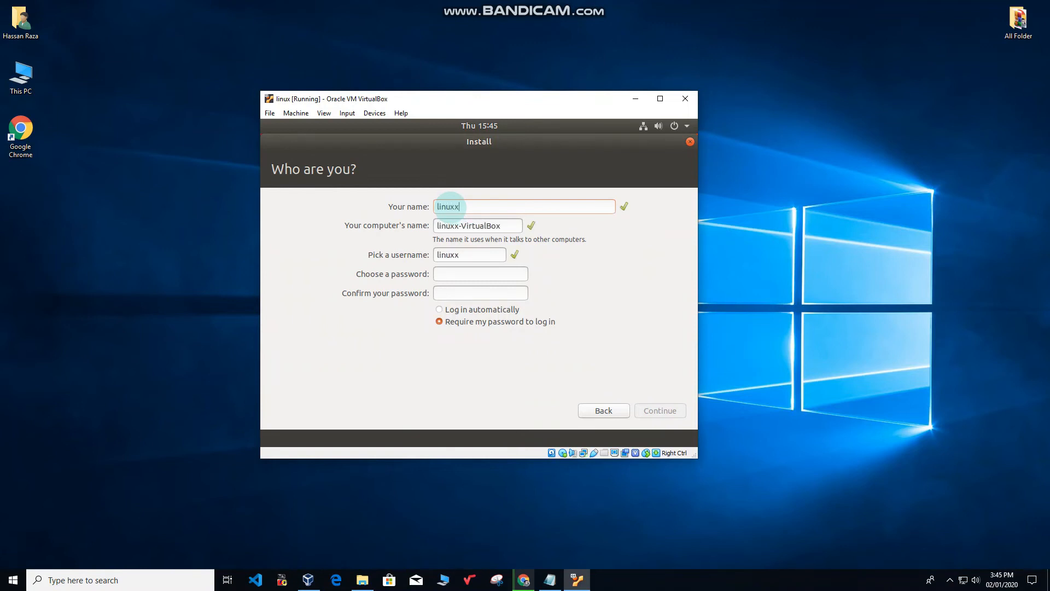
{"action": "type", "text": "raza"}
{"action": "left_click", "coordinate": [517, 226]}
{"action": "key", "text": "BackSpace"}
{"action": "key", "text": "BackSpace"}
{"action": "key", "text": "BackSpace"}
{"action": "key", "text": "BackSpace"}
{"action": "key", "text": "BackSpace"}
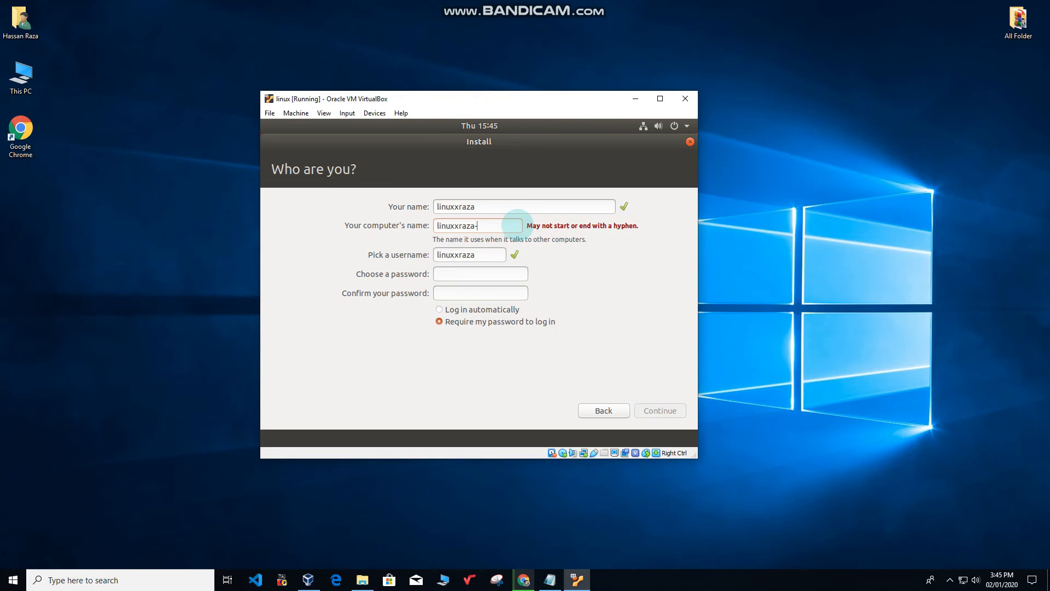
{"action": "type", "text": "1298"}
{"action": "left_click", "coordinate": [488, 274]}
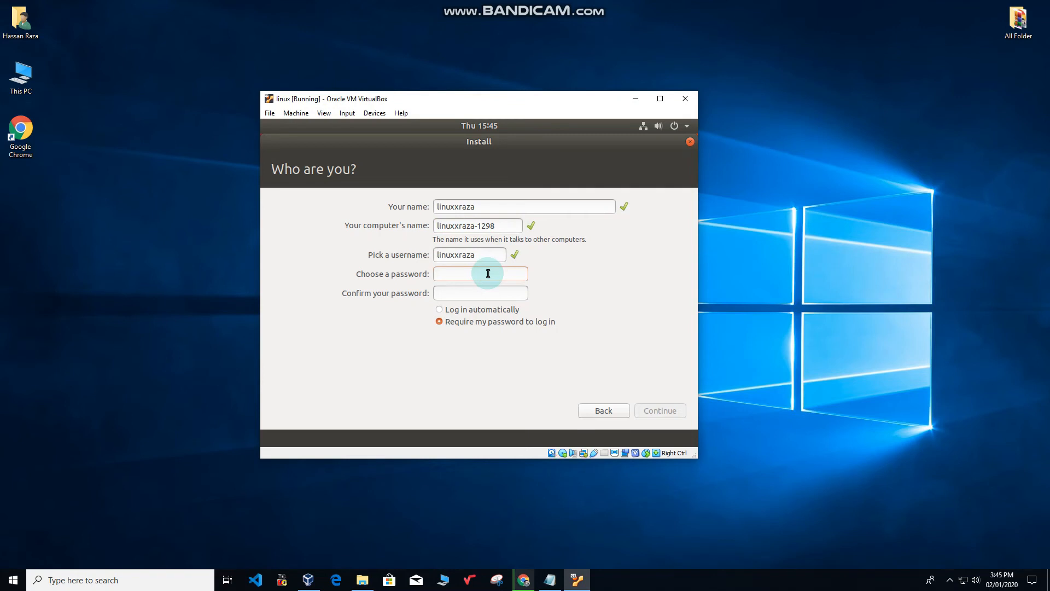
{"action": "type", "text": "12345678"}
{"action": "left_click", "coordinate": [460, 293]}
{"action": "type", "text": "12345678901"}
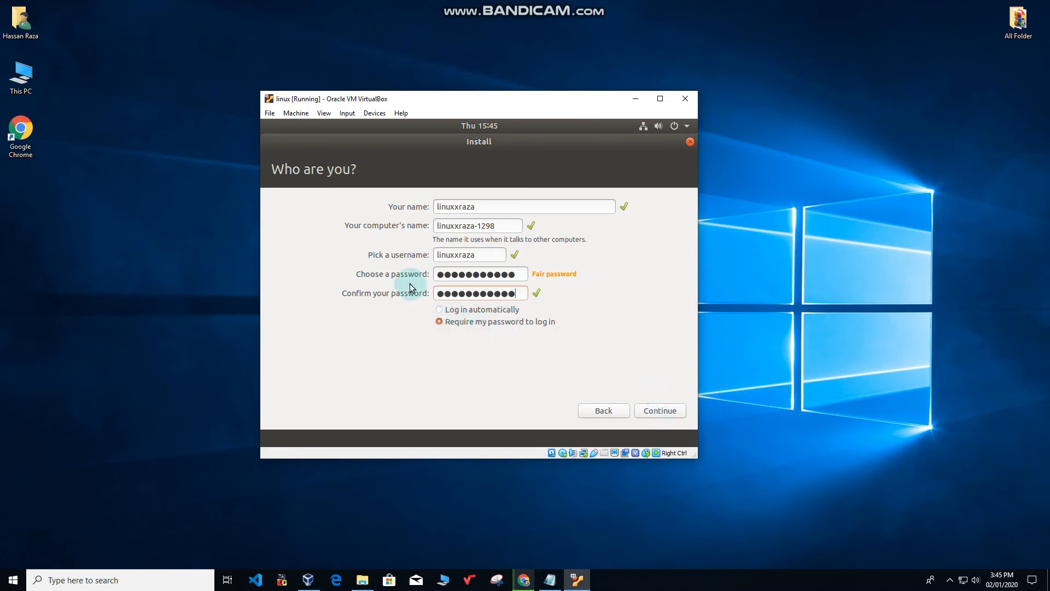
{"action": "left_click", "coordinate": [669, 419]}
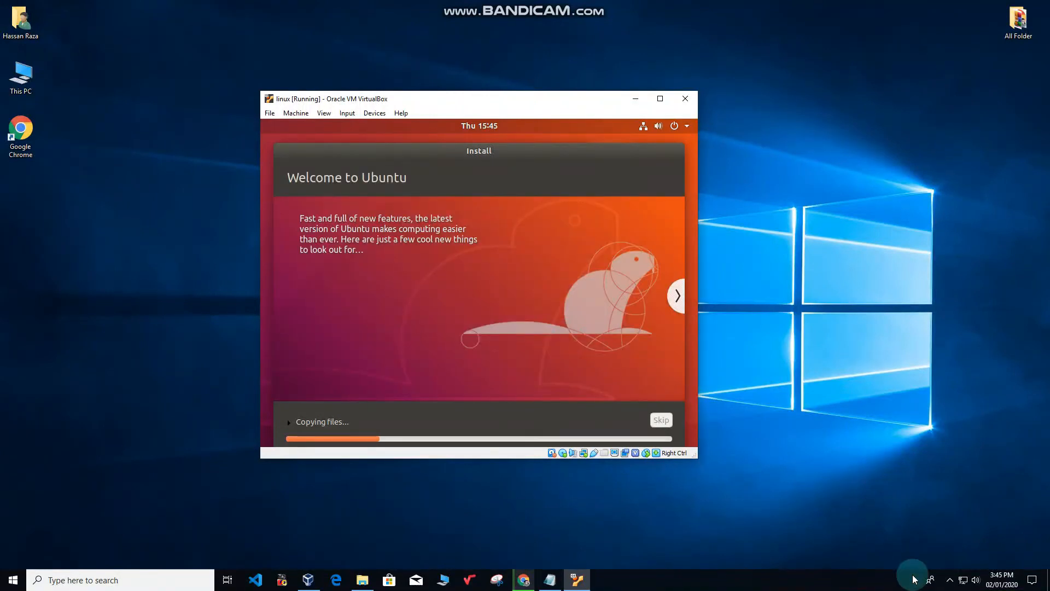
Page through the Welcome to Ubuntu tour, skipping Livepatch setup, and finish it with Done.
{"action": "left_click", "coordinate": [951, 580]}
{"action": "left_click", "coordinate": [939, 559]}
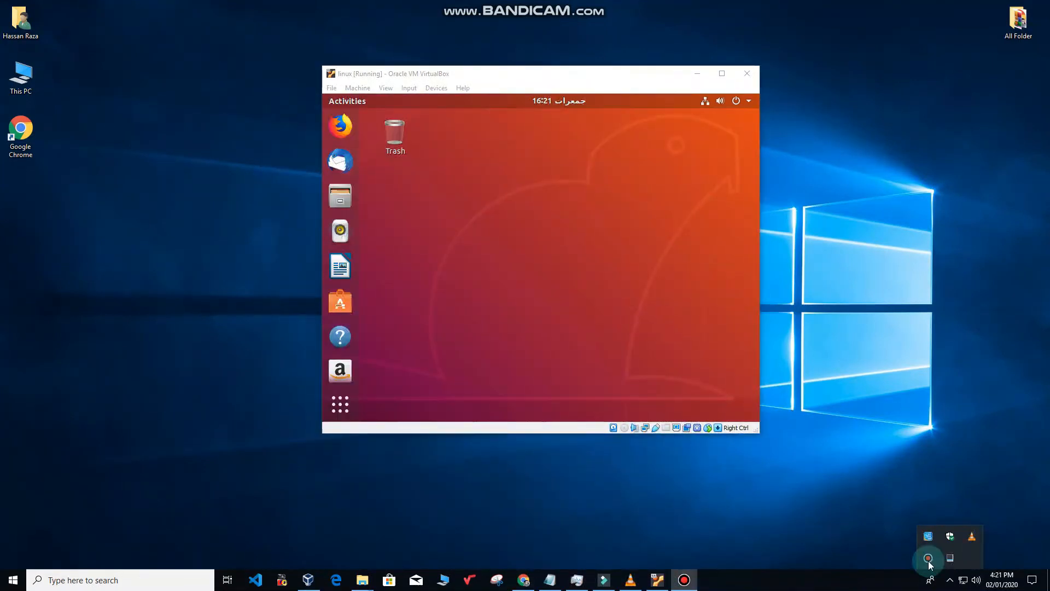
{"action": "left_click", "coordinate": [928, 561]}
{"action": "left_click", "coordinate": [580, 124]}
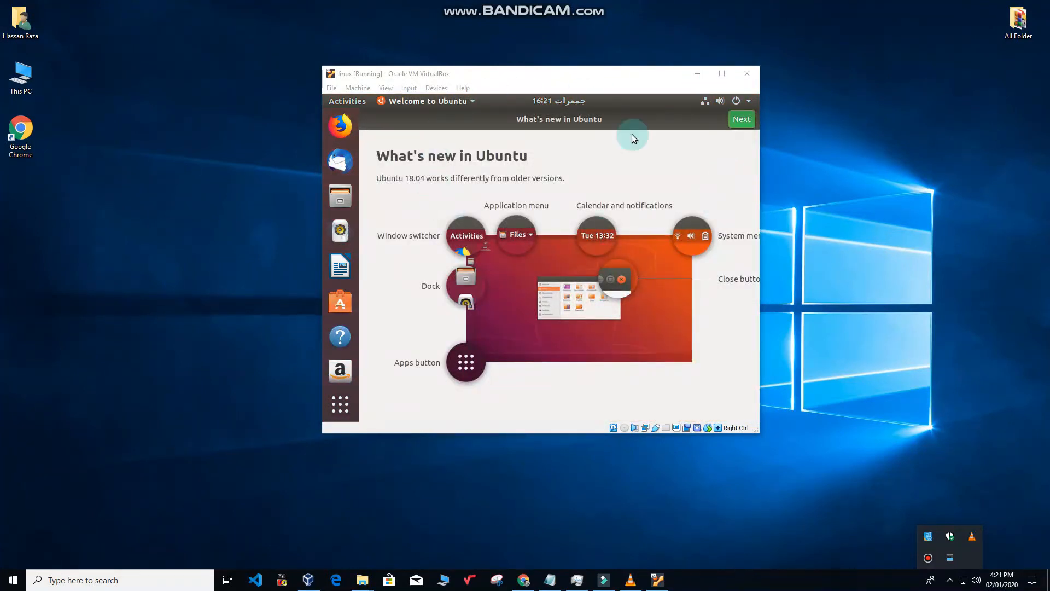
{"action": "left_click", "coordinate": [748, 123]}
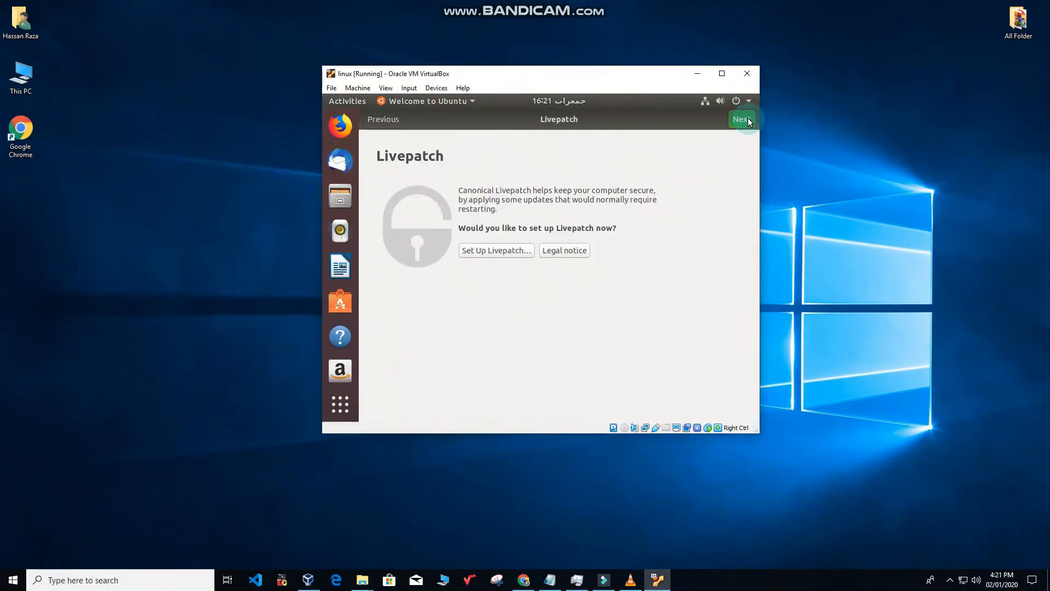
{"action": "left_click", "coordinate": [749, 120]}
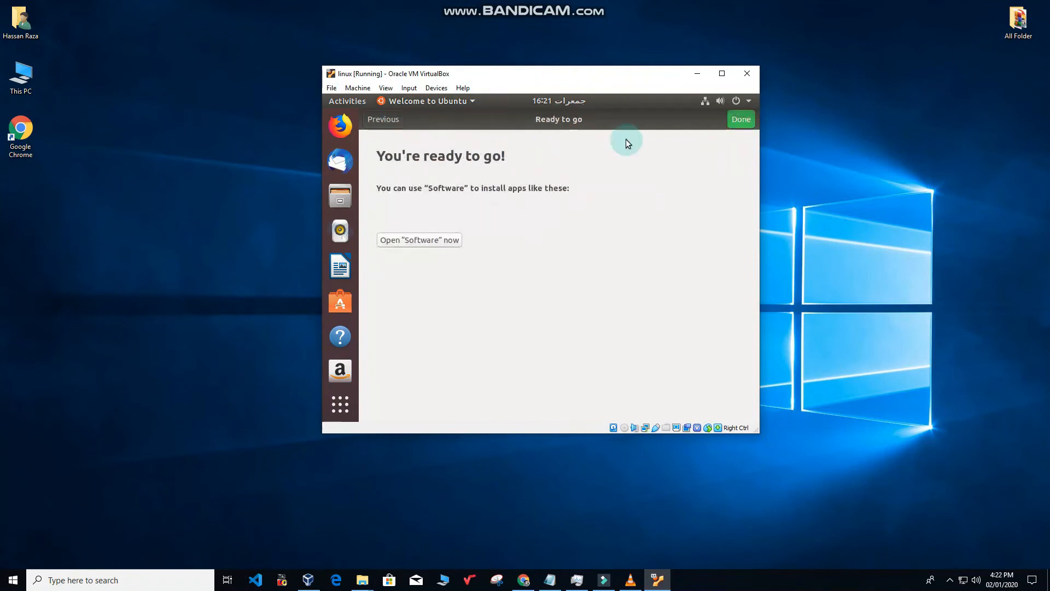
{"action": "left_click", "coordinate": [740, 120]}
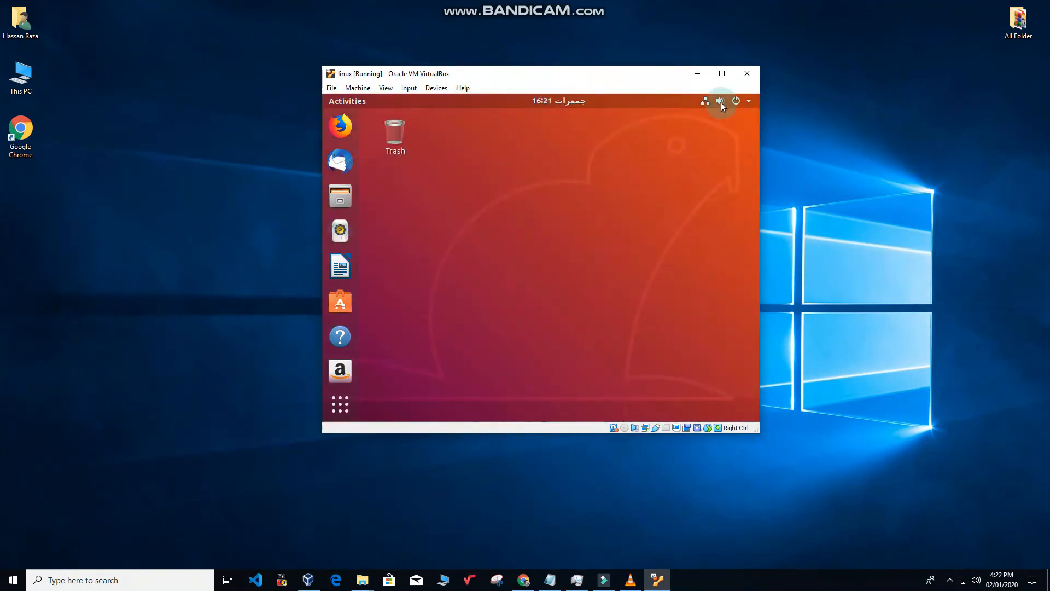
Open a terminal from the desktop's context menu and run ls to list the home folder.
{"action": "right_click", "coordinate": [518, 174]}
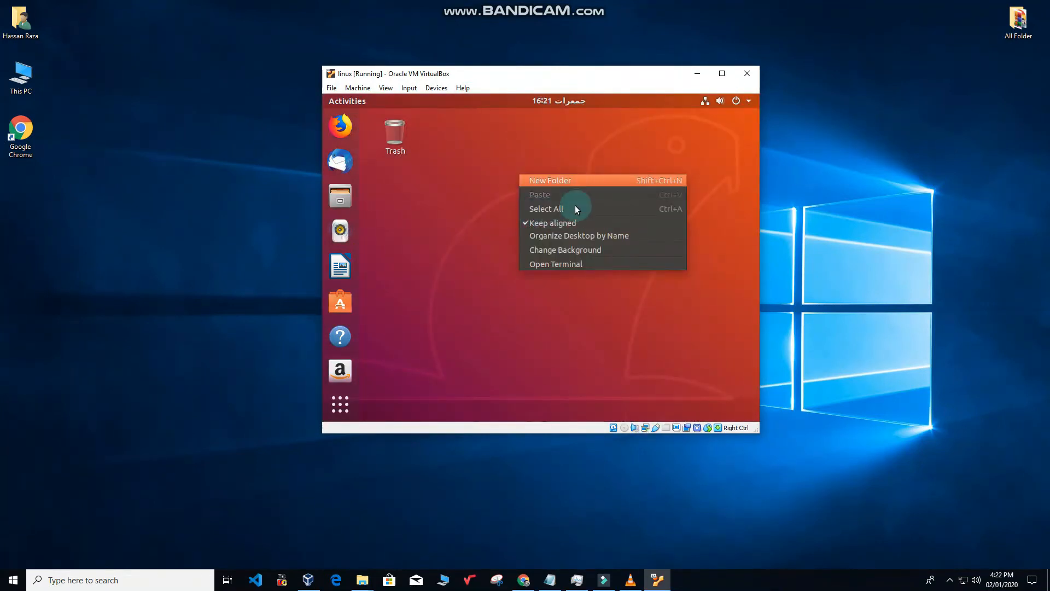
{"action": "left_click", "coordinate": [523, 264]}
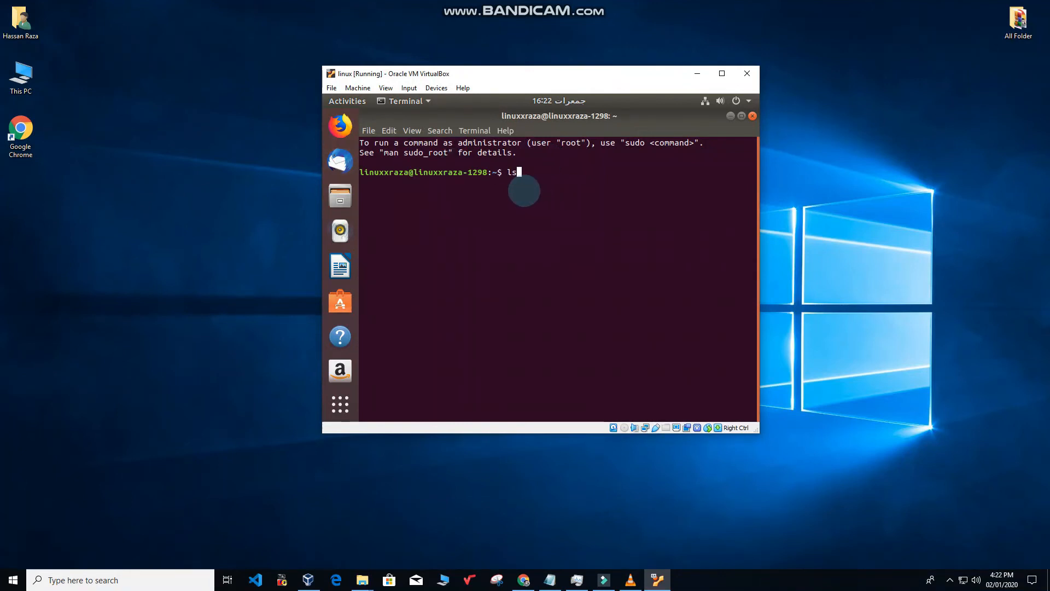
{"action": "key", "text": "Return"}
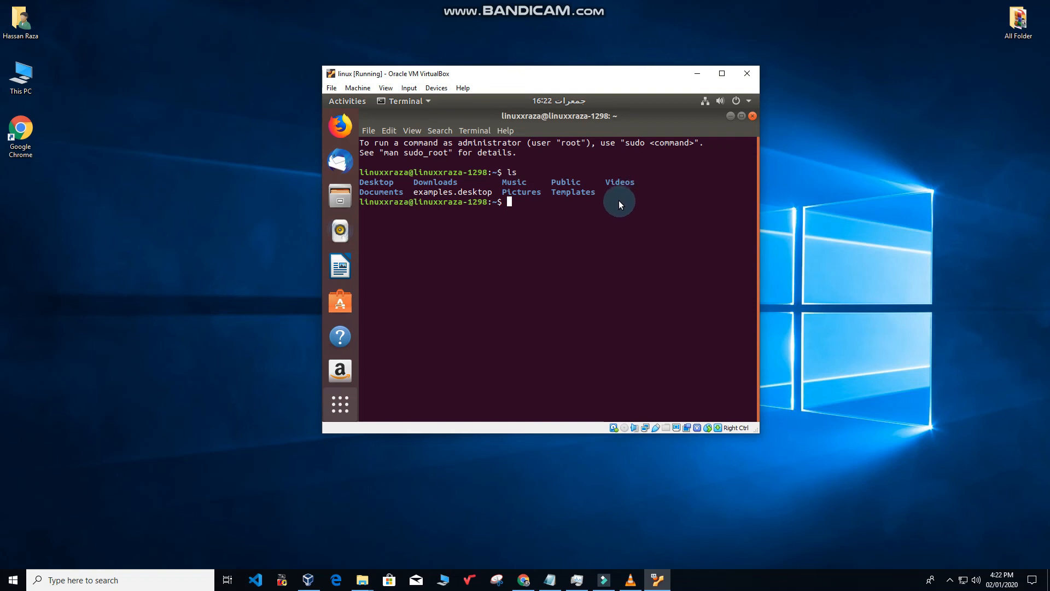
Show the full applications grid with Super+A.
{"action": "key", "text": "super+a"}
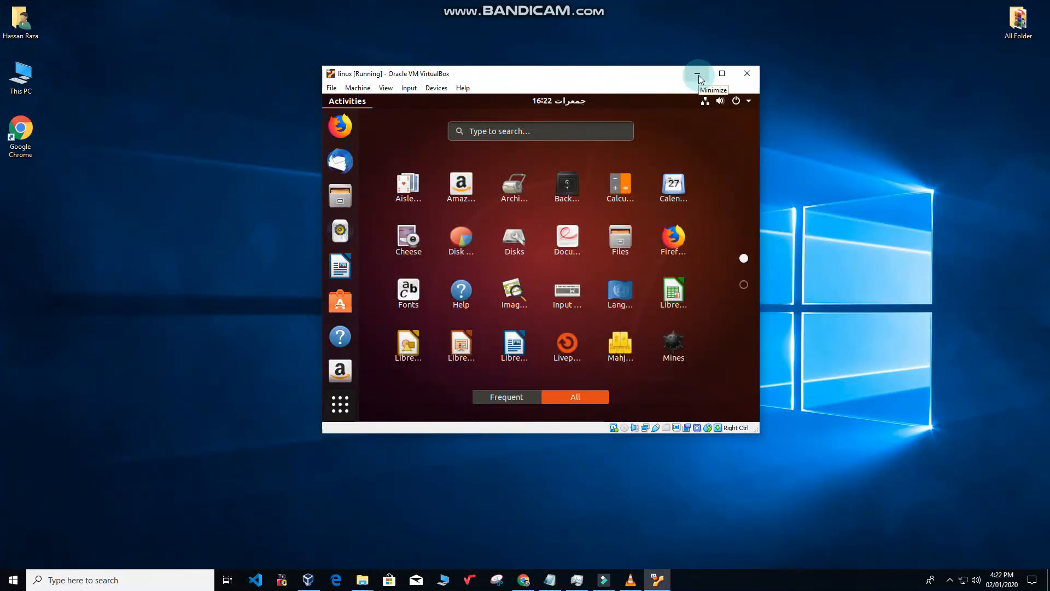
{"action": "left_click", "coordinate": [950, 580]}
{"action": "left_click", "coordinate": [941, 563]}
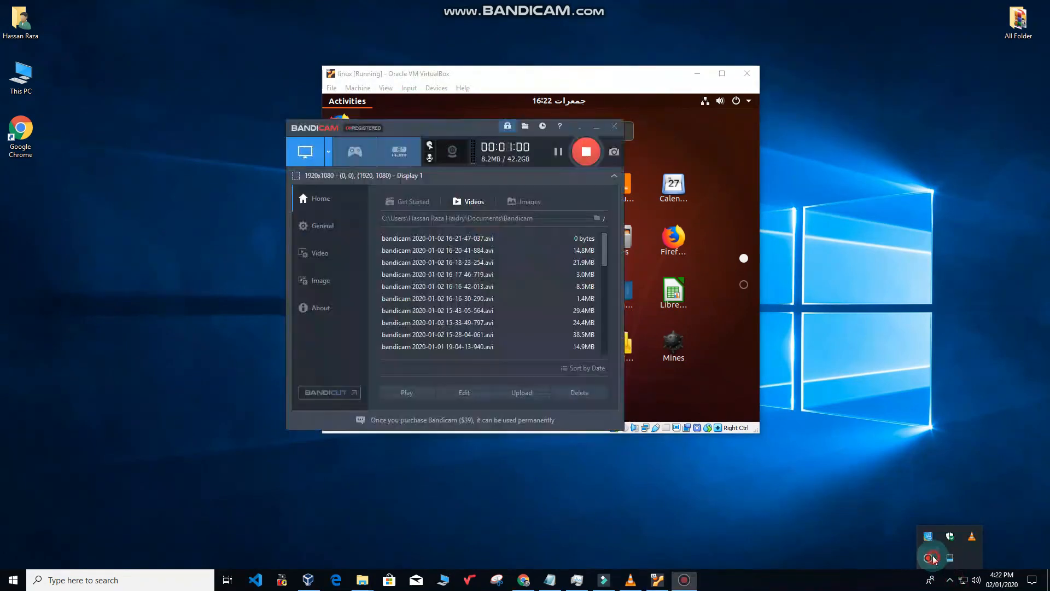
{"action": "left_click", "coordinate": [582, 151]}
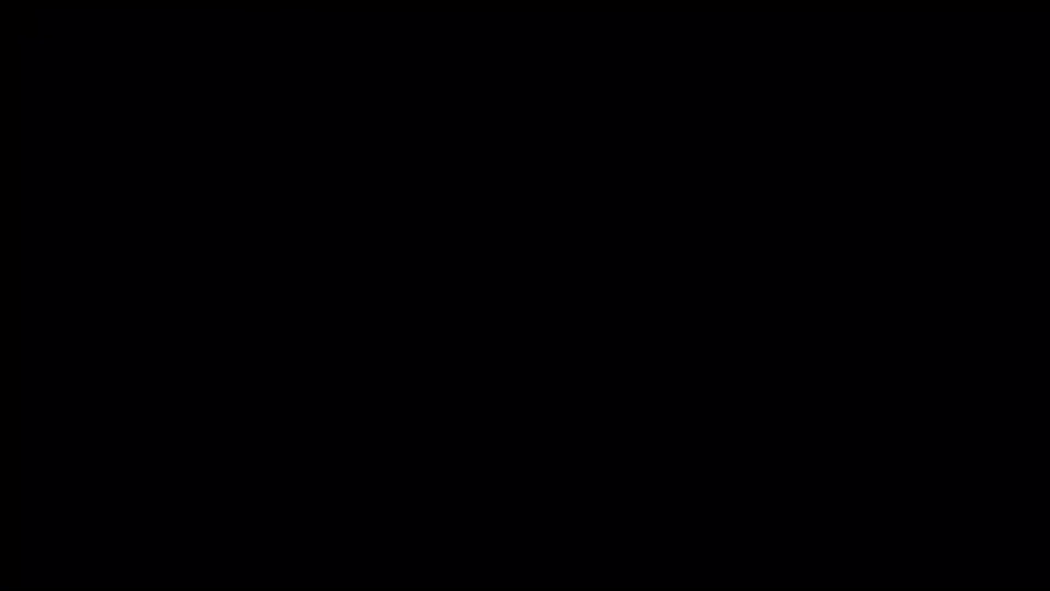